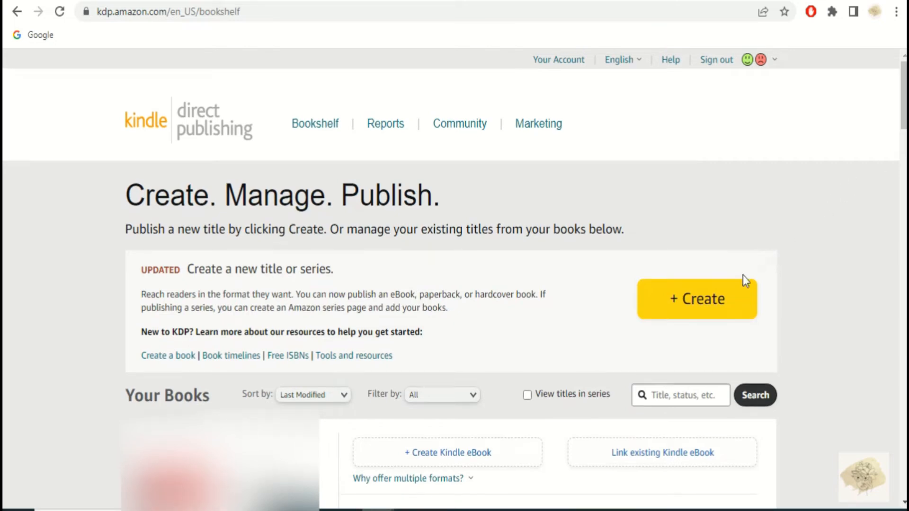
- Start creating a new paperback title from the Kindle Direct Publishing bookshelf
click(733, 300)
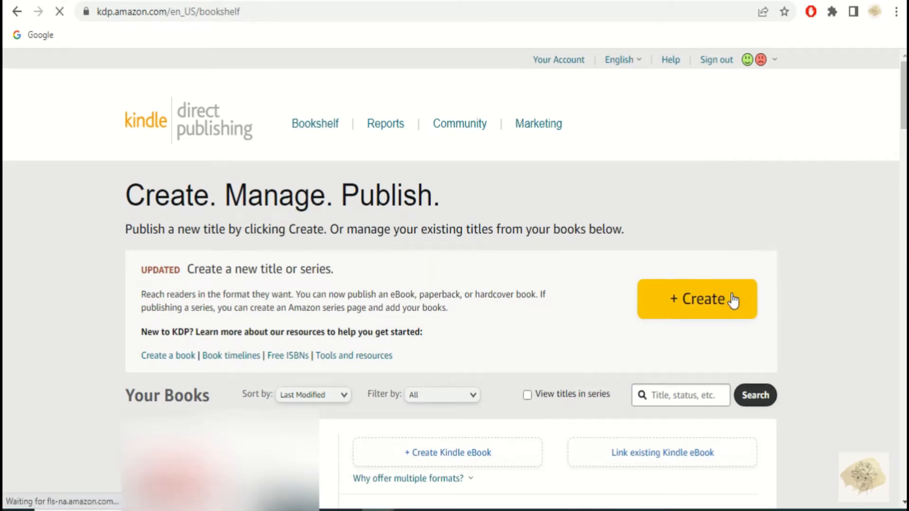
scroll(700, 282, down, 1)
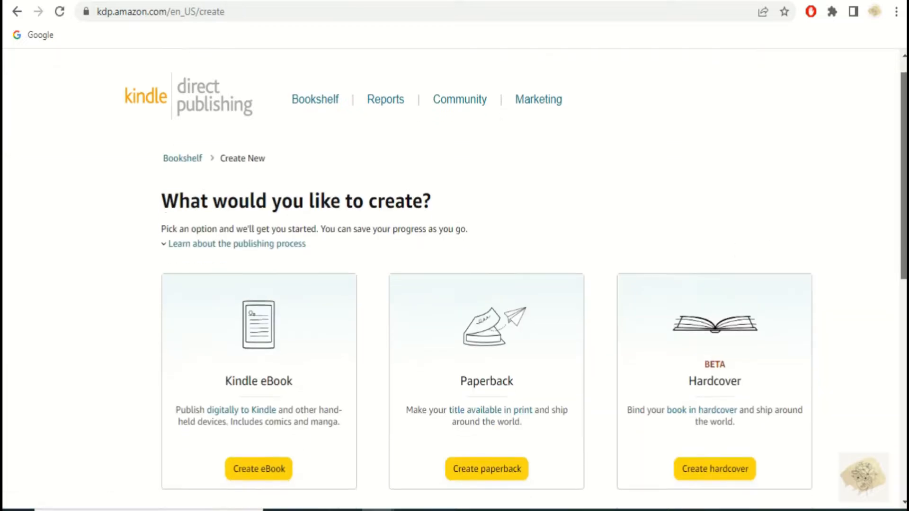
scroll(454, 279, down, 5)
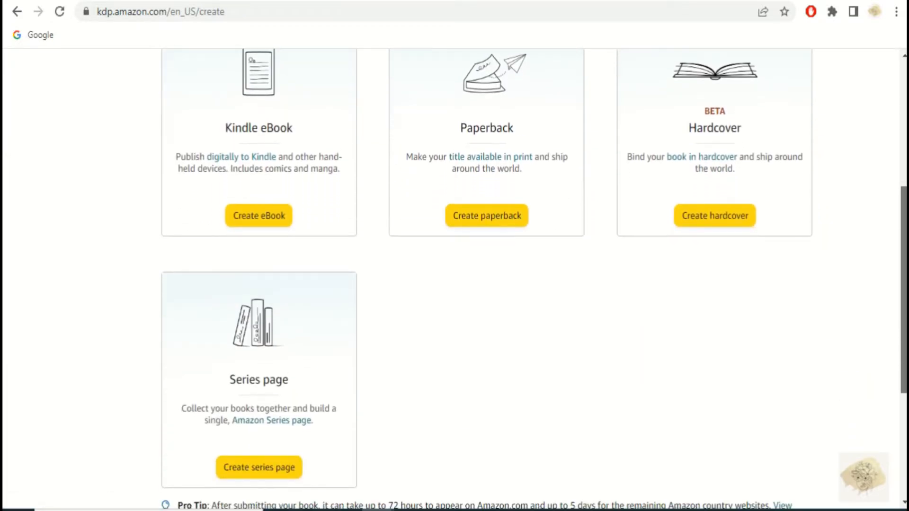
click(473, 222)
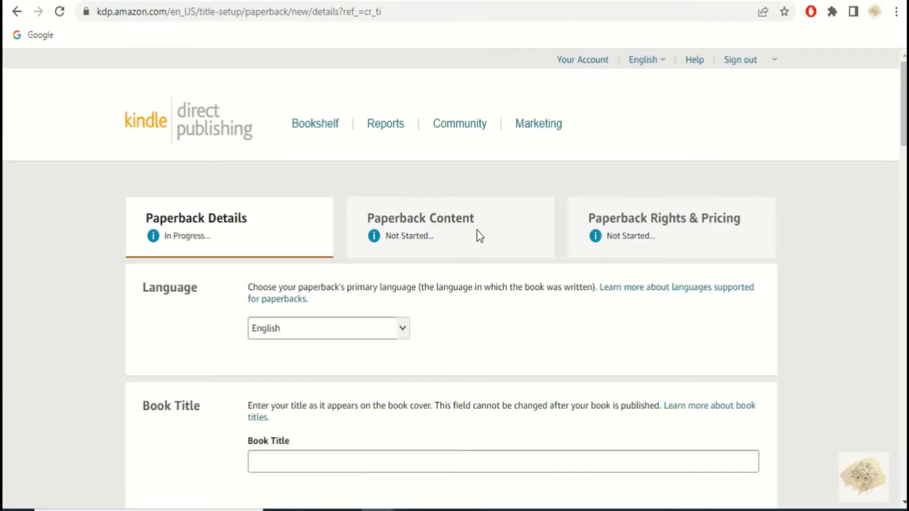
- Enter the book title "Christmas Composition Notebook" and the subtitle "Christmas Themed College Ruled Composition Notebook"
scroll(894, 125, down, 3)
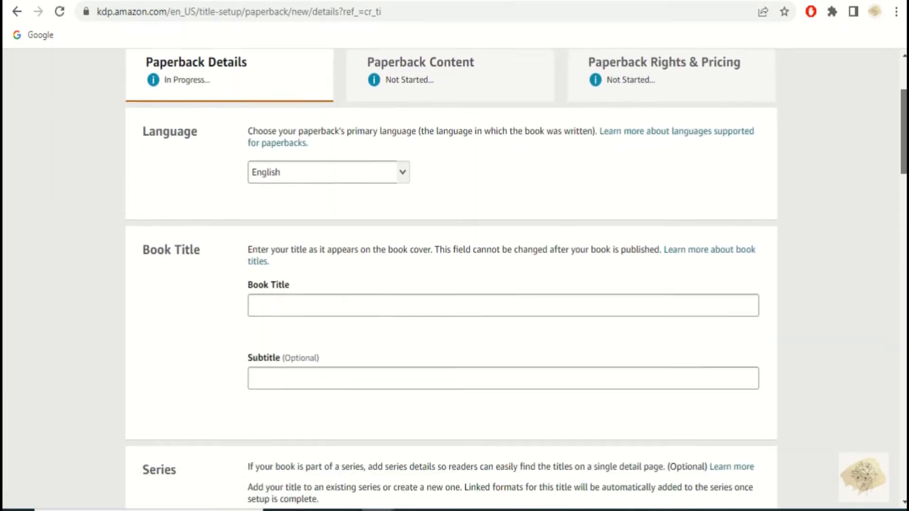
scroll(516, 270, down, 1)
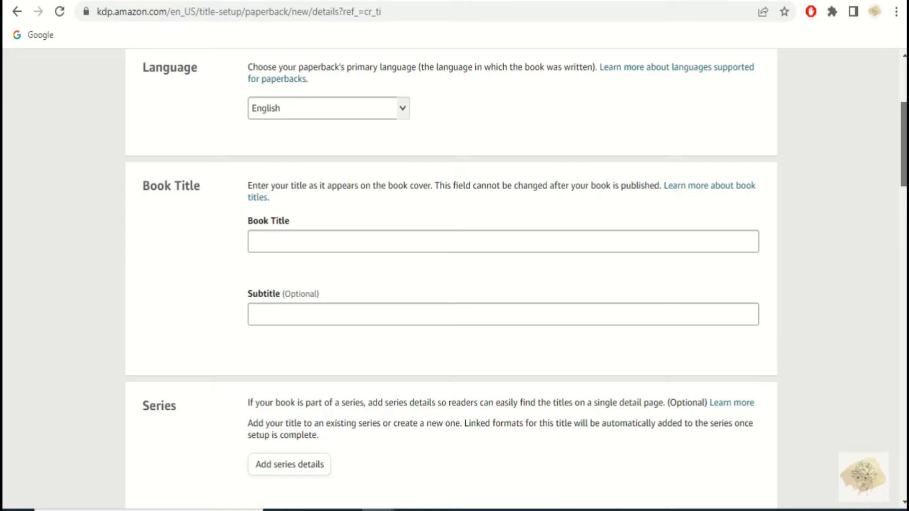
click(256, 242)
text(Christmas Com)
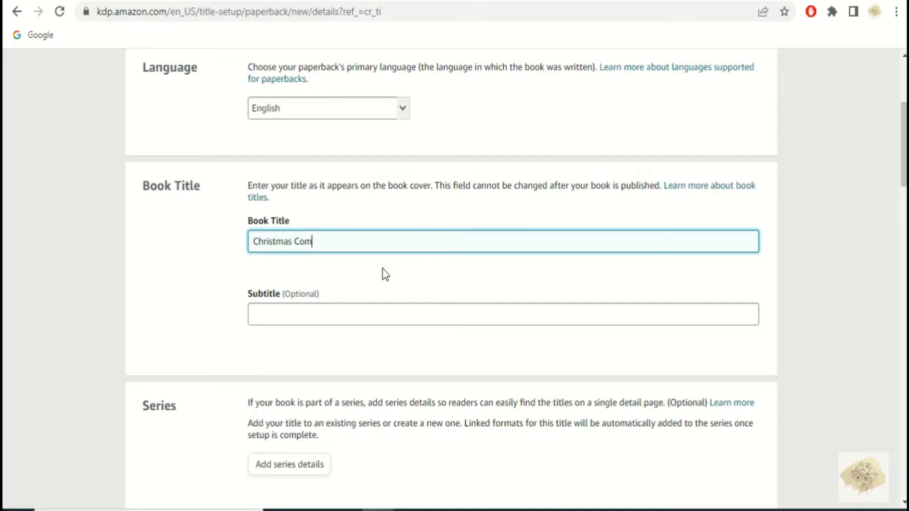
text(position Notebook)
key(Tab)
text(C)
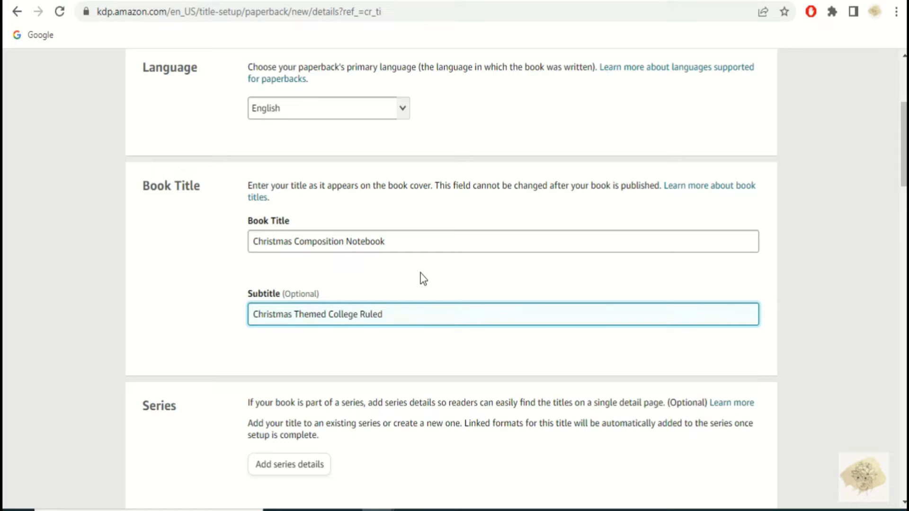
text(omposition Notebook)
scroll(422, 279, down, 3)
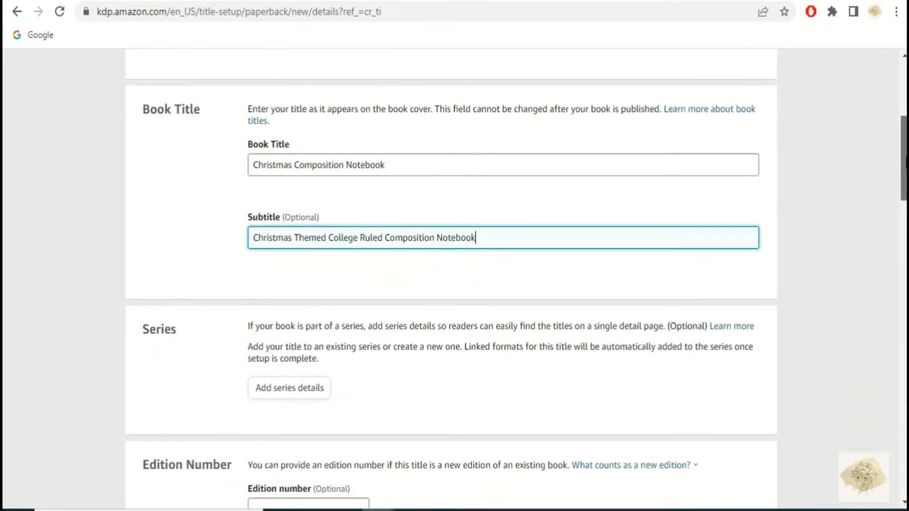
- Fill in the primary author's name in the paperback details
drag(905, 175, 905, 242)
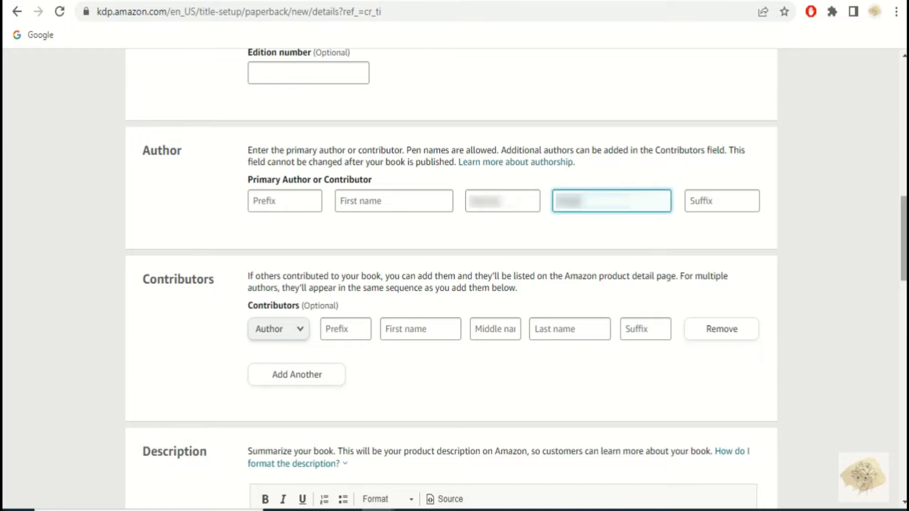
drag(904, 240, 905, 308)
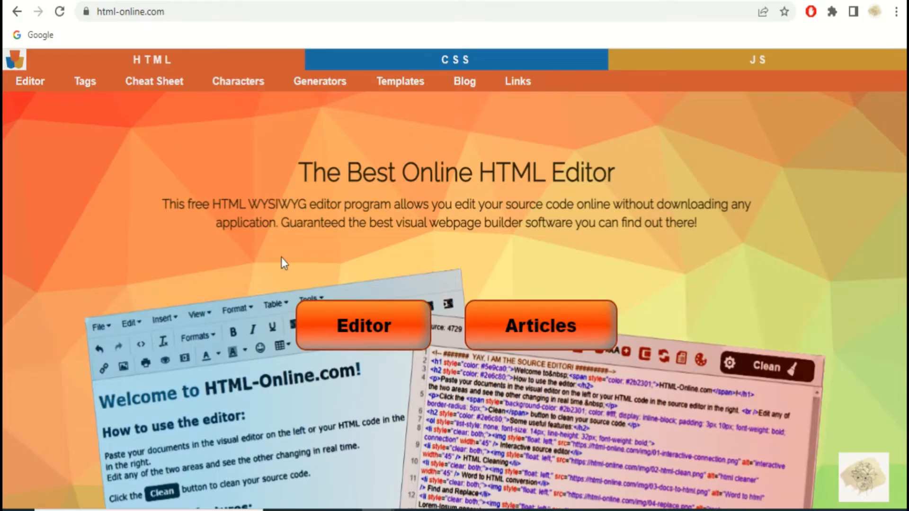
- In the html-online.com editor, write "This Notebook is great for school, doing homework, taking notes, journaling, making to-do lists, and many more!"
click(382, 318)
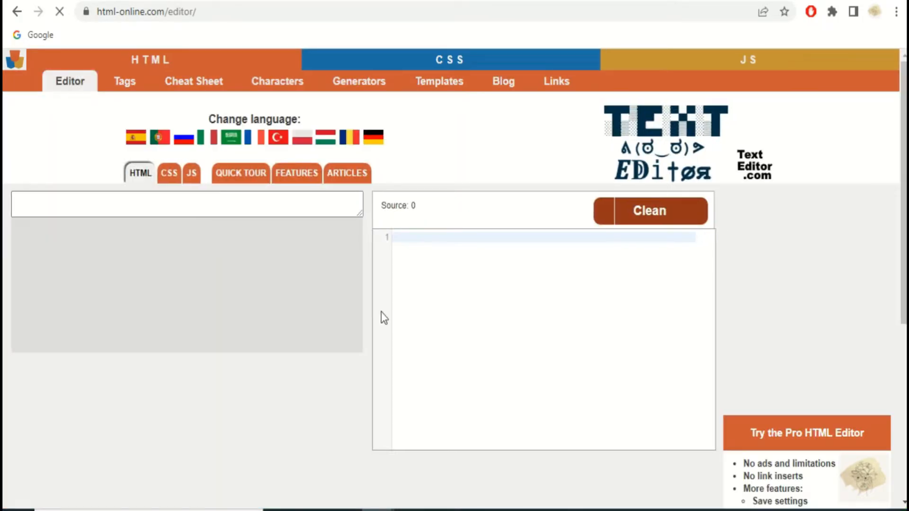
click(284, 302)
text(This Notebook is great )
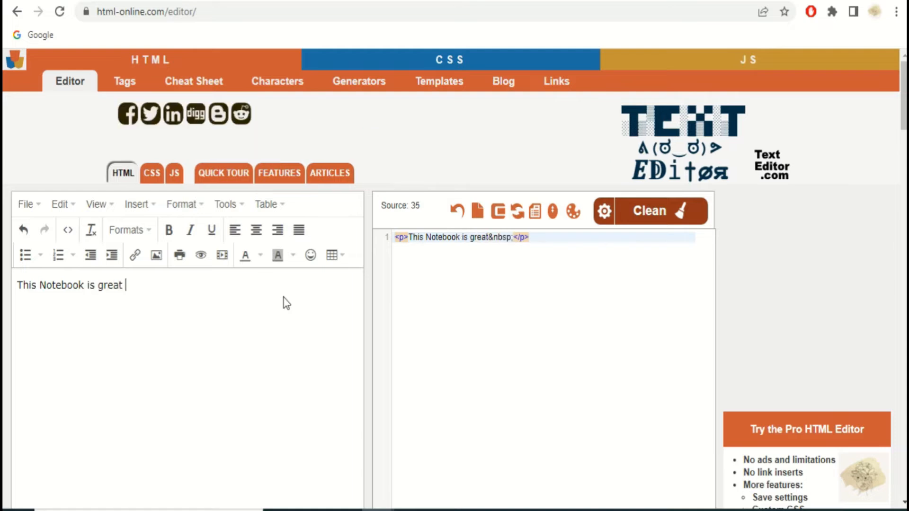
text(for school, doing homework, )
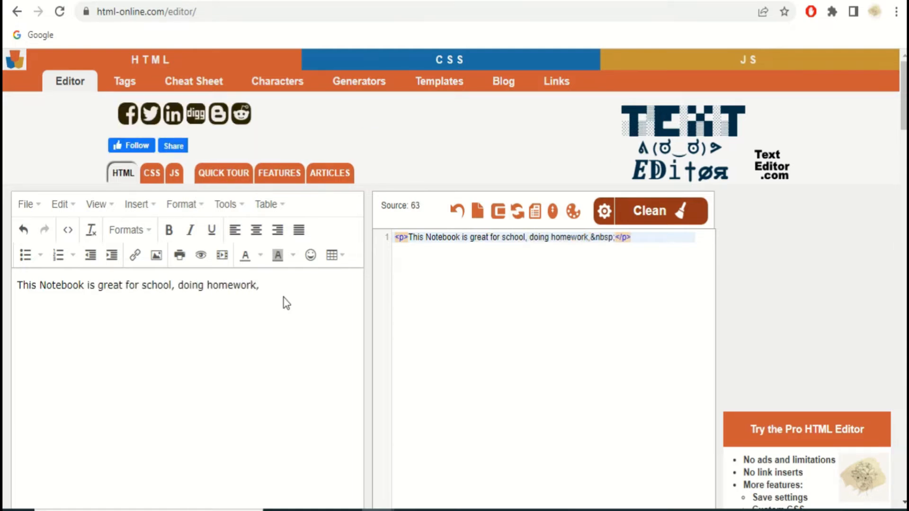
text(taking notes, journaling, making to)
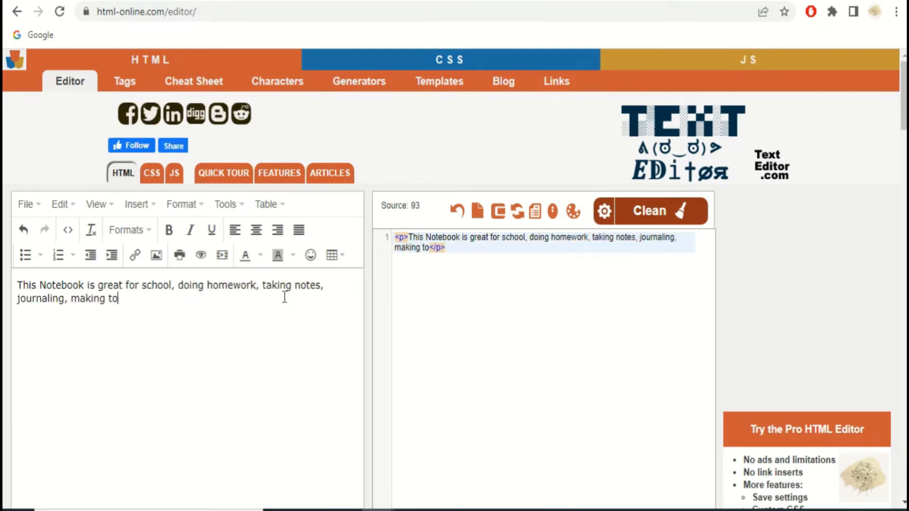
text(-do lists, and many more!)
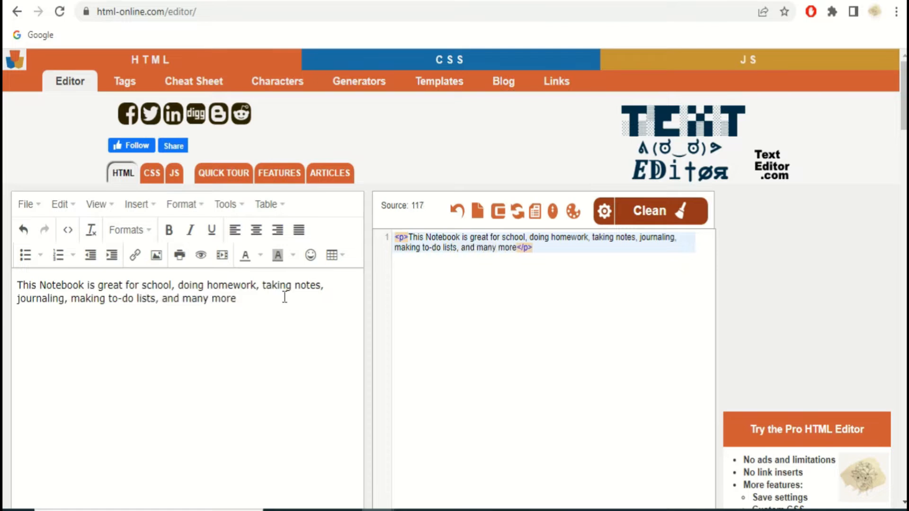
- Add a "Features:" line below, followed by a disc-bulleted list with "120 Wide-Ruled pages" and "Size: 8.5 x 11 inches"
key(Return)
text(Features:)
key(Return)
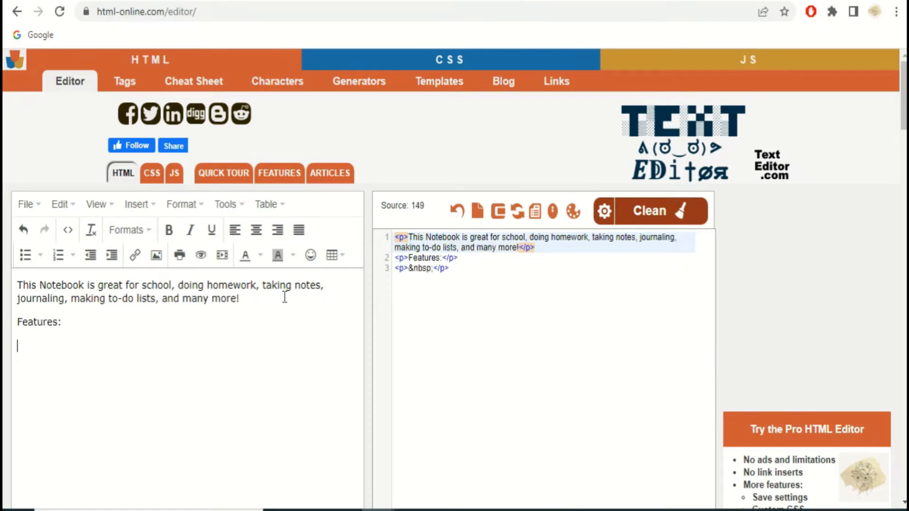
click(40, 255)
click(34, 291)
text(120 Pa)
key(BackSpace)
key(BackSpace)
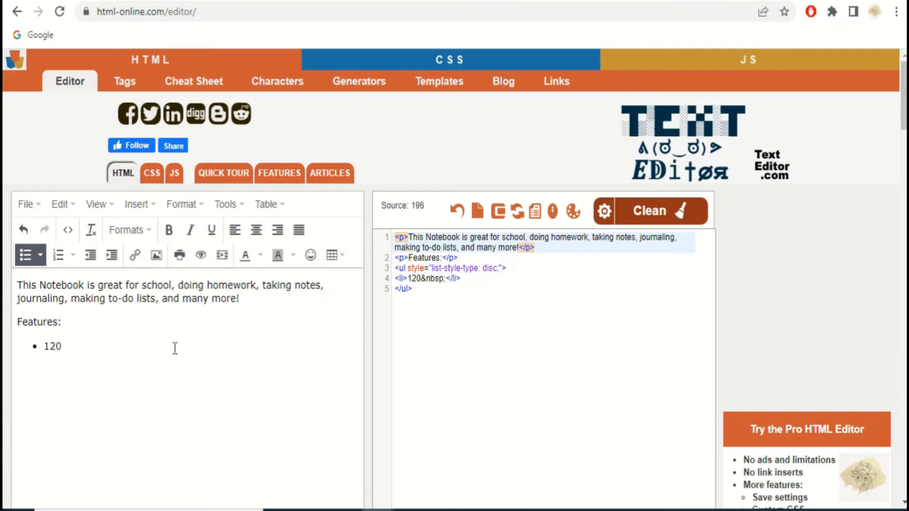
text(Wide-Ruled pages)
key(Return)
text(S)
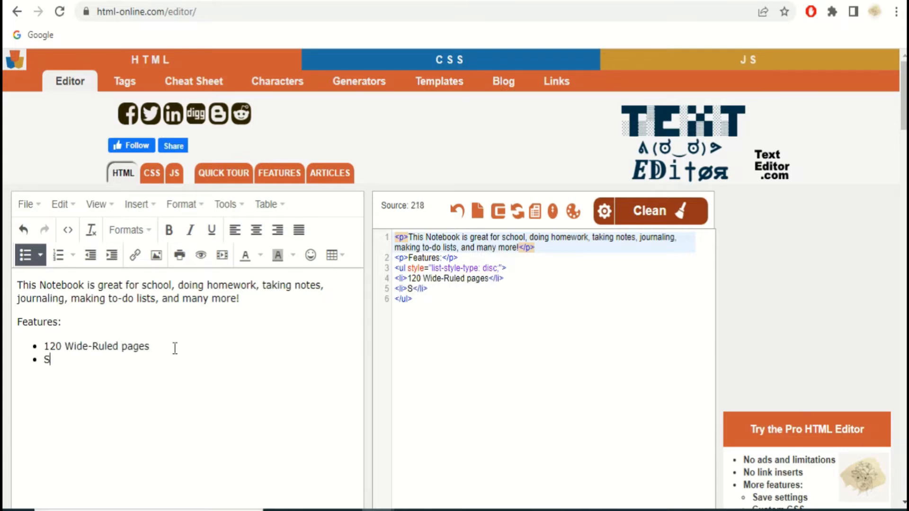
text(ize: 8.5 x11 inches)
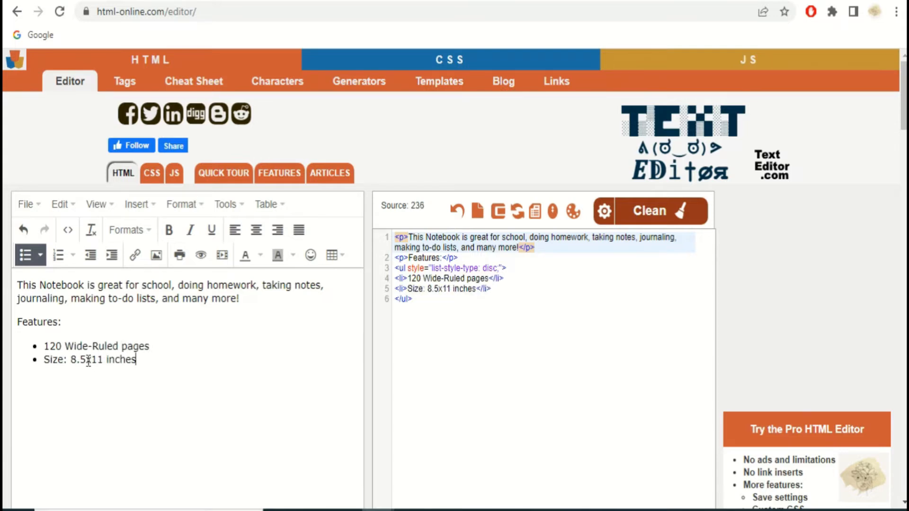
click(88, 359)
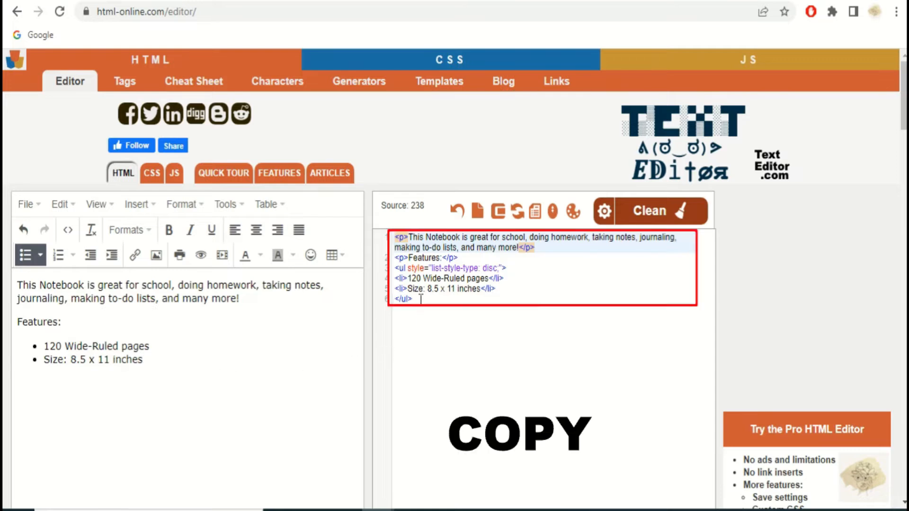
- Copy the complete HTML source of the text and paste it into the KDP book description
drag(419, 305, 395, 236)
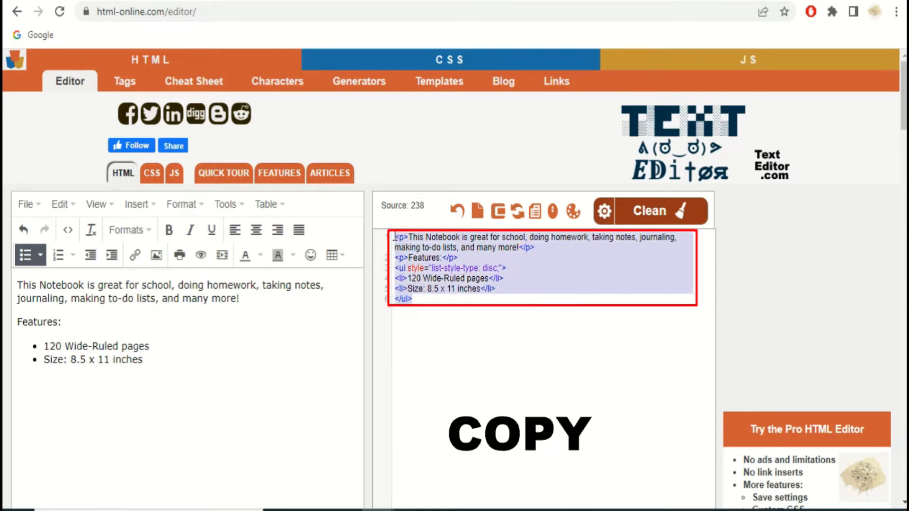
right_click(411, 246)
click(429, 298)
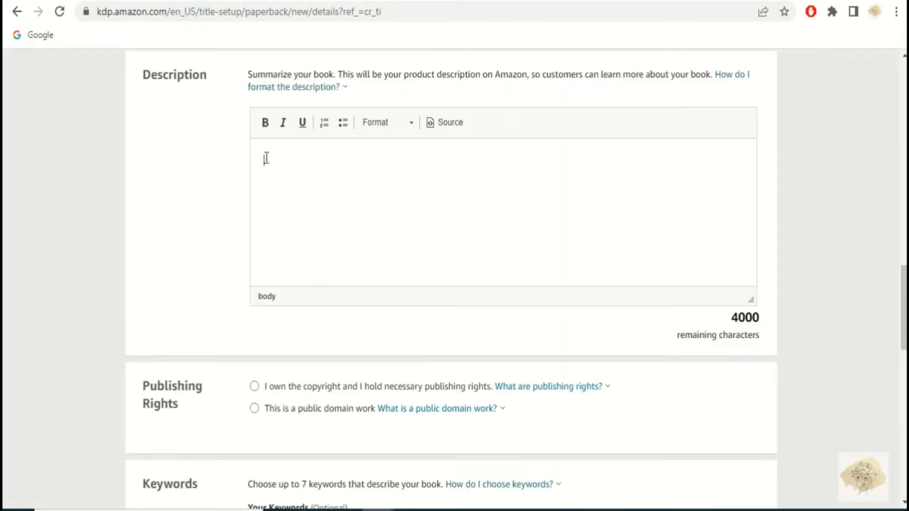
right_click(265, 158)
click(308, 270)
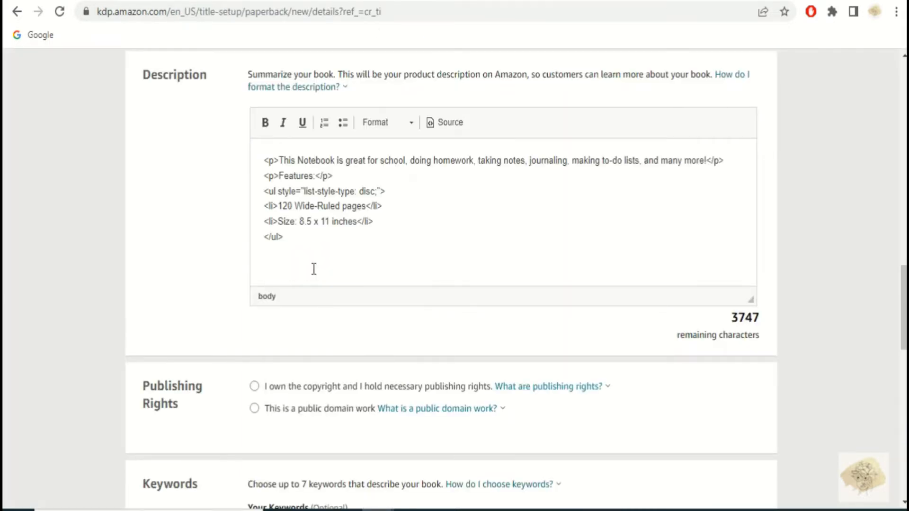
- Declare under Publishing Rights that you own the copyright and hold the necessary publishing rights
scroll(903, 308, down, 3)
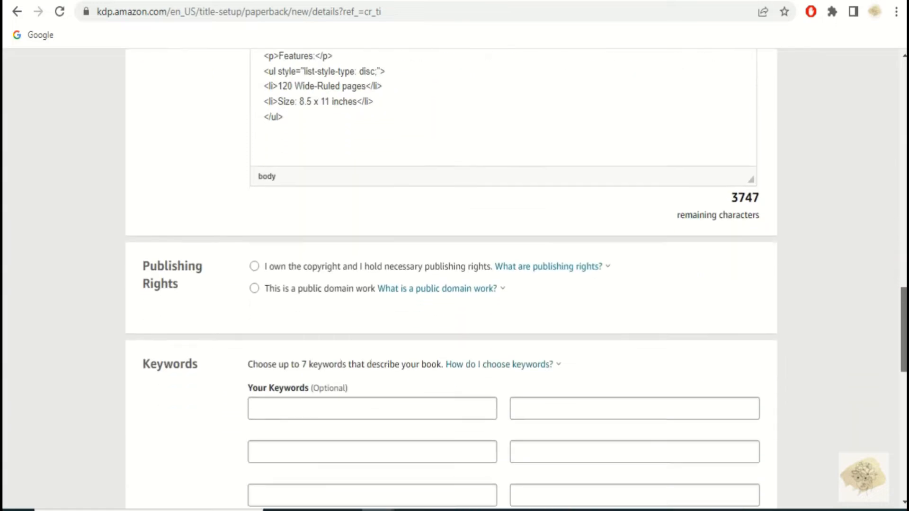
scroll(903, 331, down, 3)
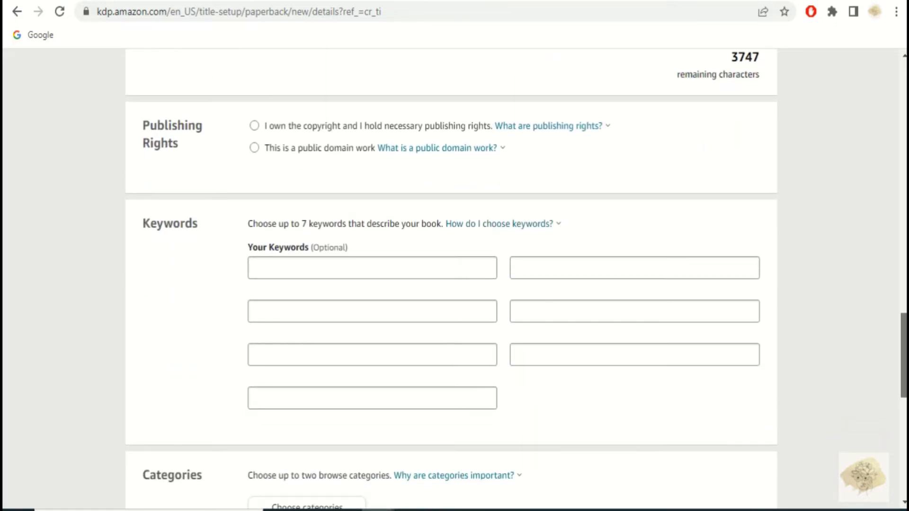
drag(904, 355, 904, 358)
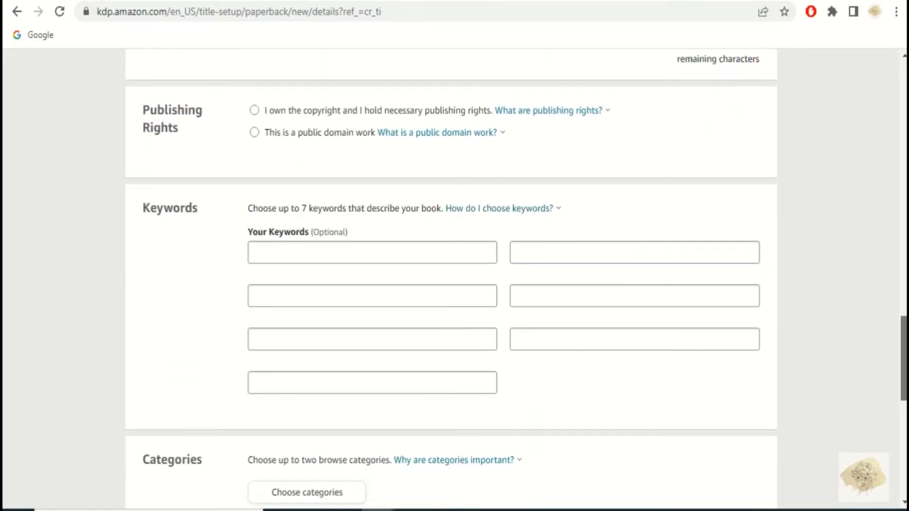
click(254, 110)
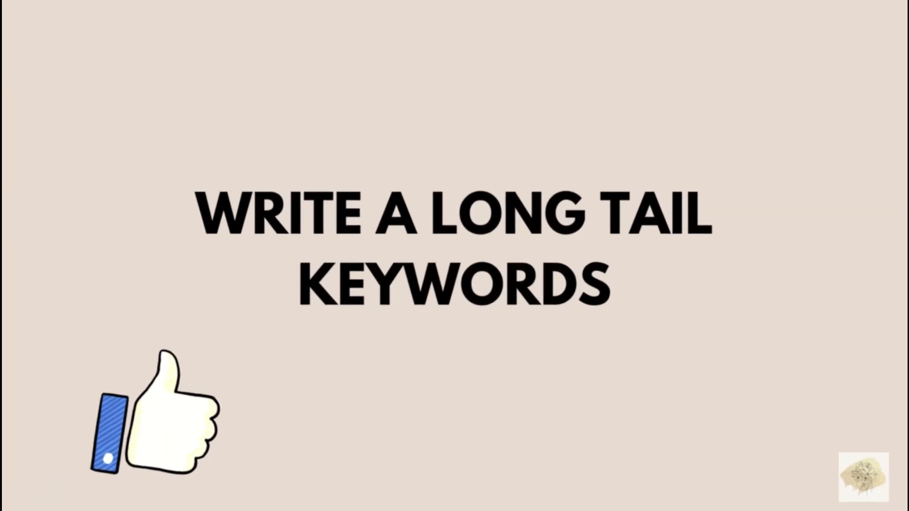
- Enter a first long-tail keyword beginning "Gift lined writing journal for men women kids"
text(Gift lined)
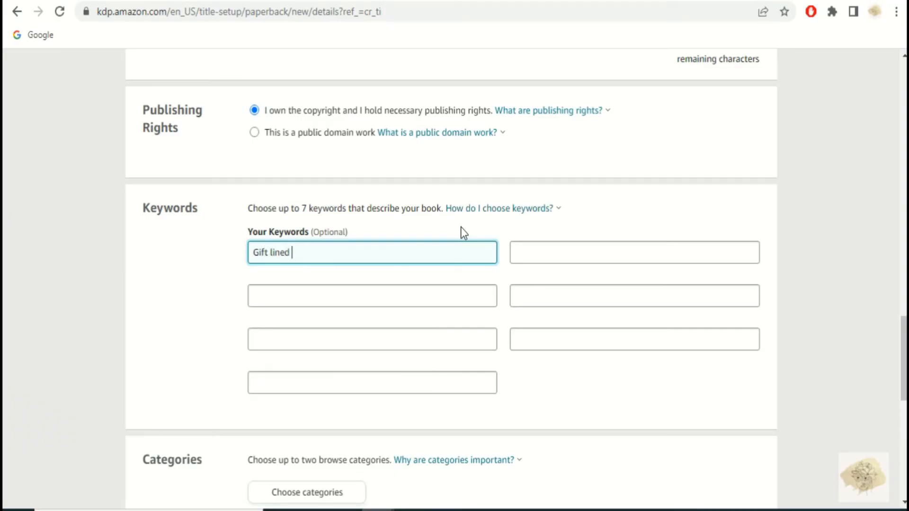
text( writing journal for men wome)
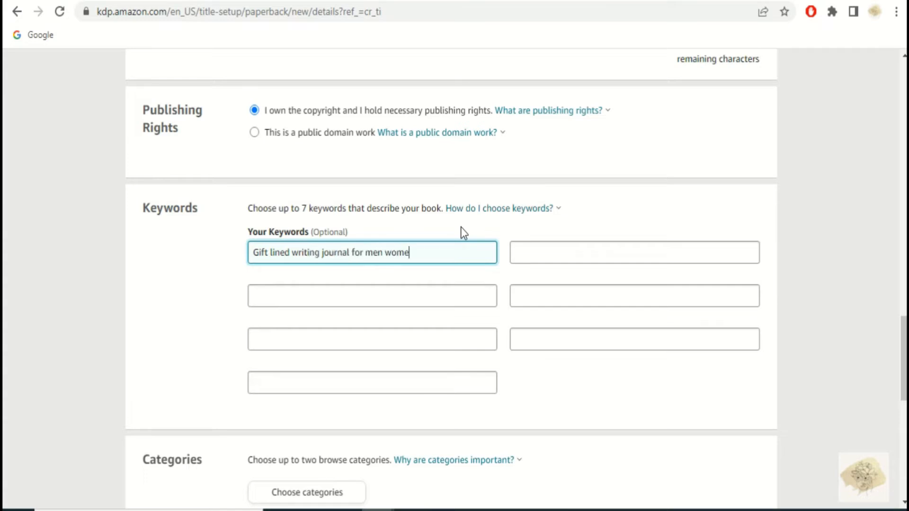
text(n kids stud)
key(BackSpace)
key(BackSpace)
key(BackSpace)
- Choose Nonfiction > Art > Study & Teaching as a browse category for the book
scroll(839, 276, down, 6)
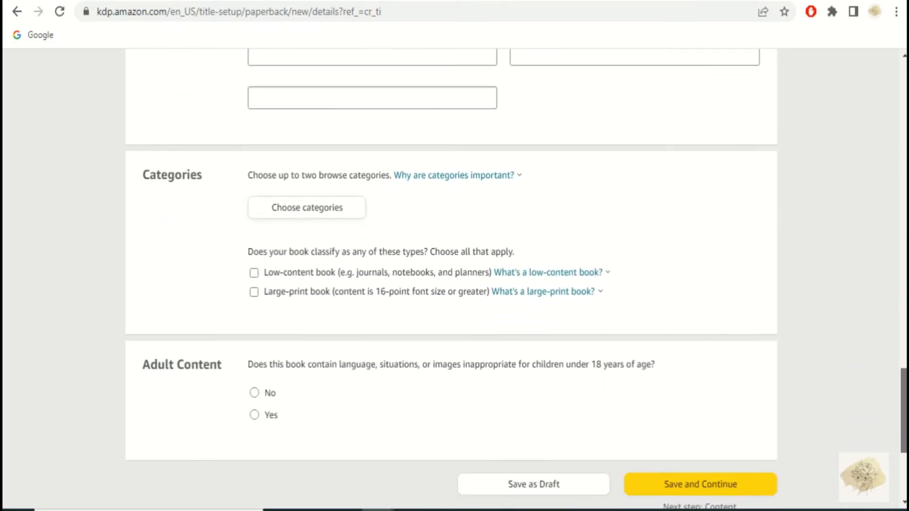
scroll(516, 255, down, 2)
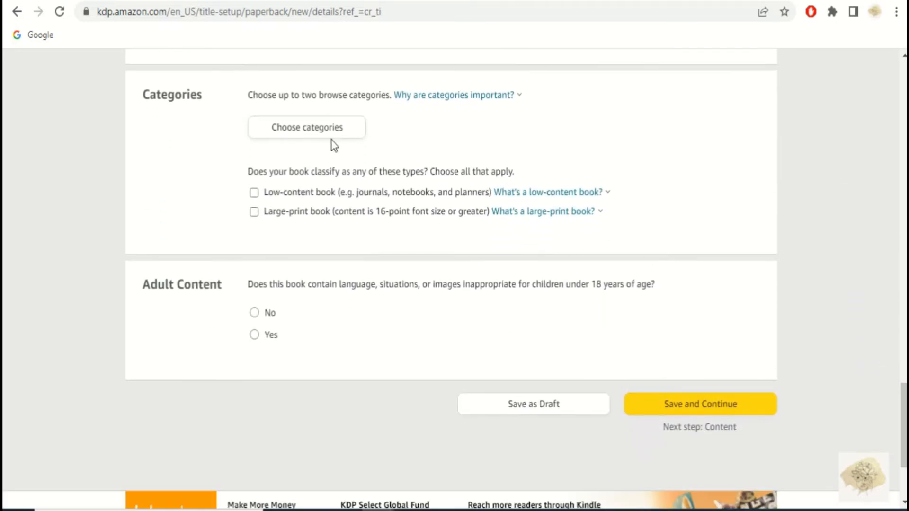
click(330, 129)
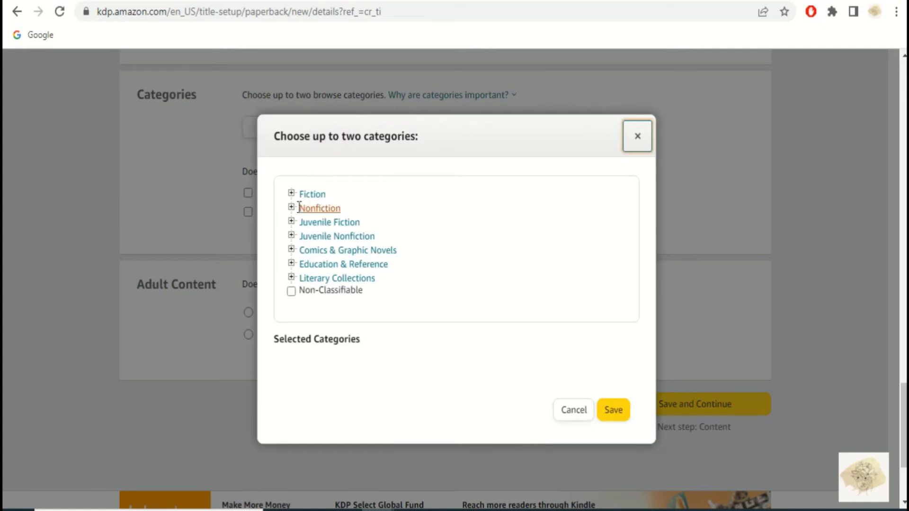
click(291, 207)
click(300, 247)
scroll(425, 251, down, 8)
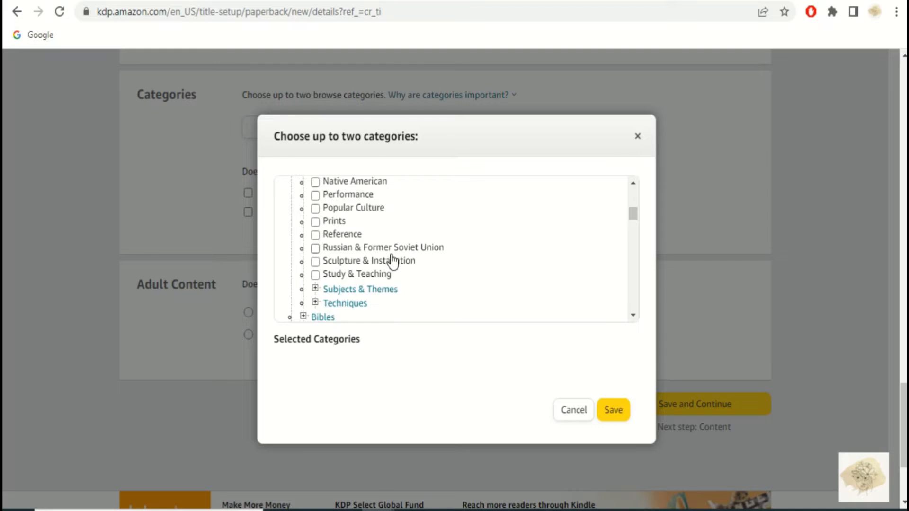
click(315, 275)
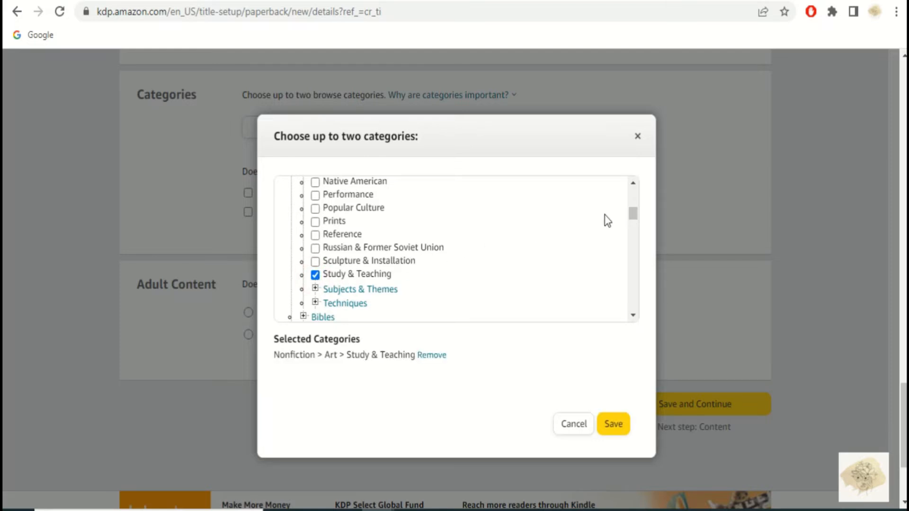
- Add Nonfiction > Language Arts & Disciplines > Composition & Creative Writing as the second browse category and save the category selection
scroll(416, 289, down, 5)
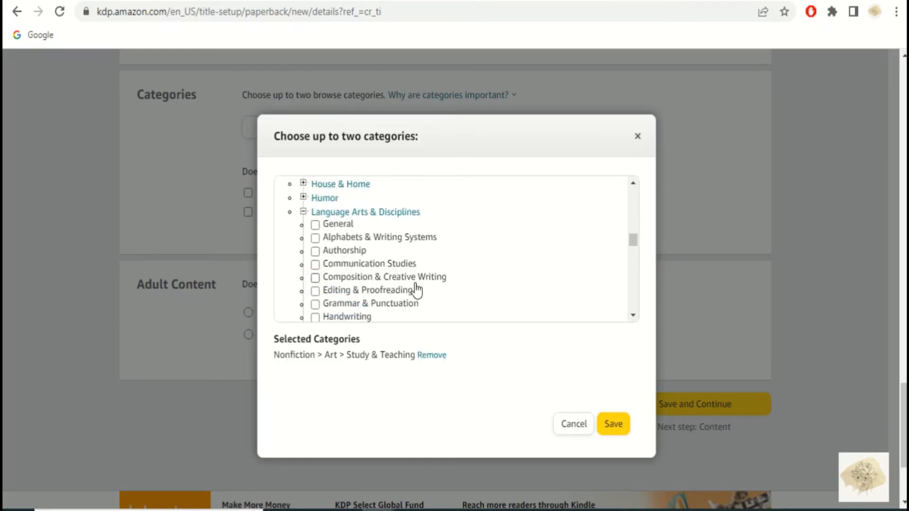
click(315, 278)
click(609, 424)
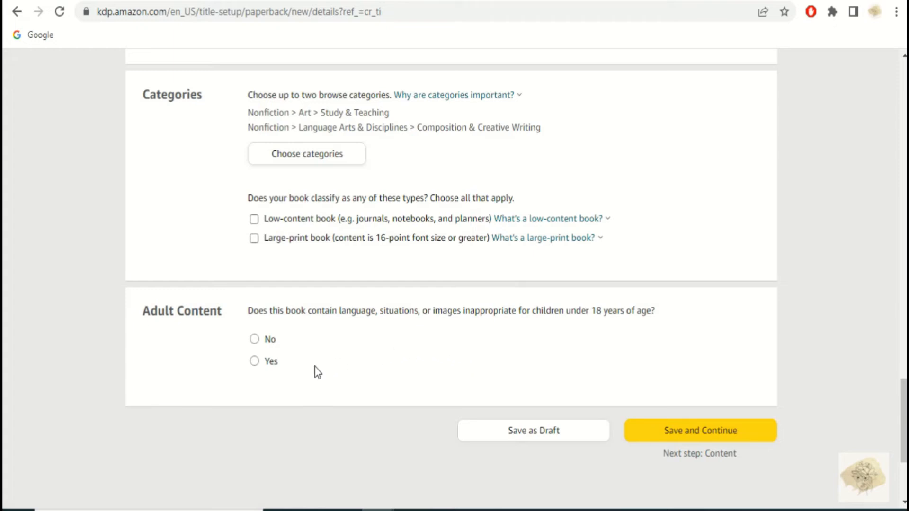
- Declare that the book has no adult content and submit the paperback details to continue to the content stage
click(255, 339)
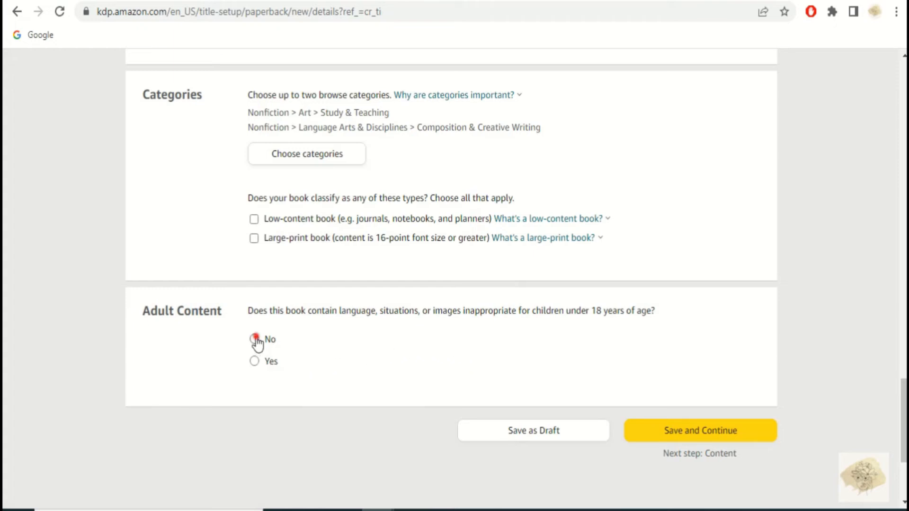
click(729, 430)
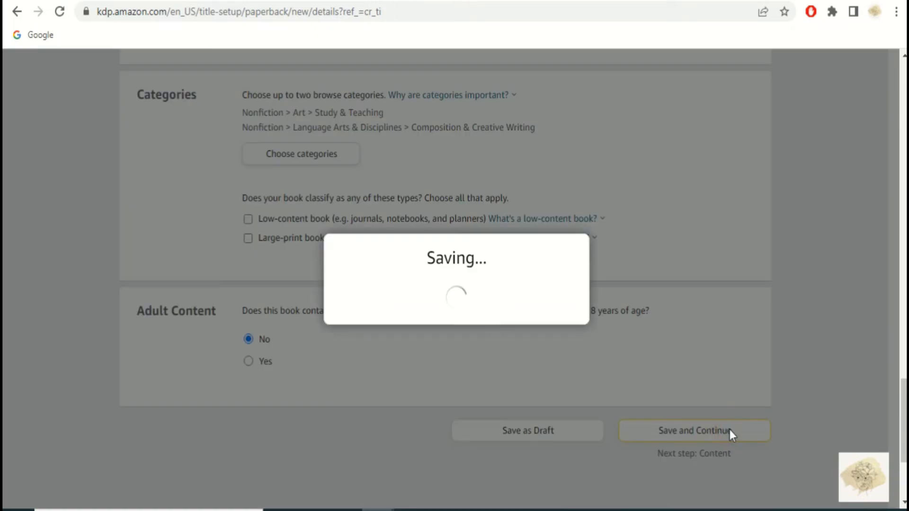
scroll(797, 389, down, 3)
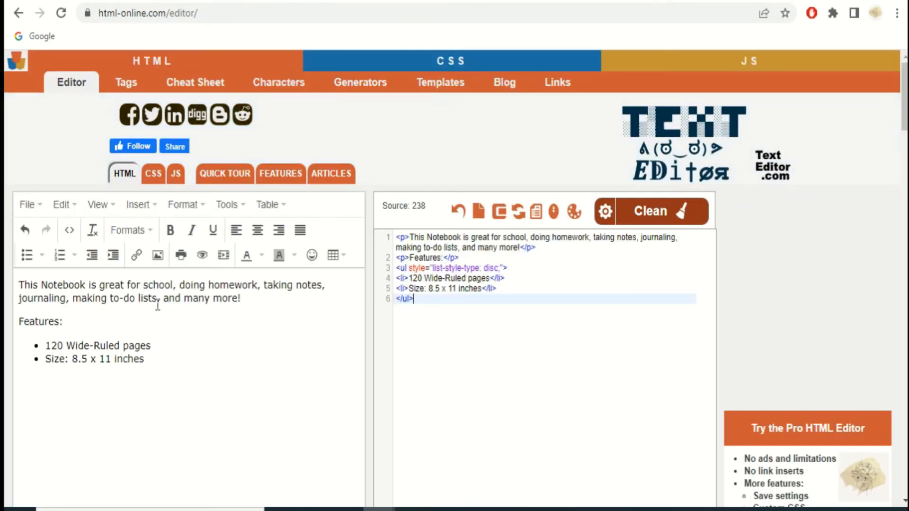
- In the HTML-Online editor, turn the bulleted page count and size items under Features into two separate plain paragraphs
click(46, 359)
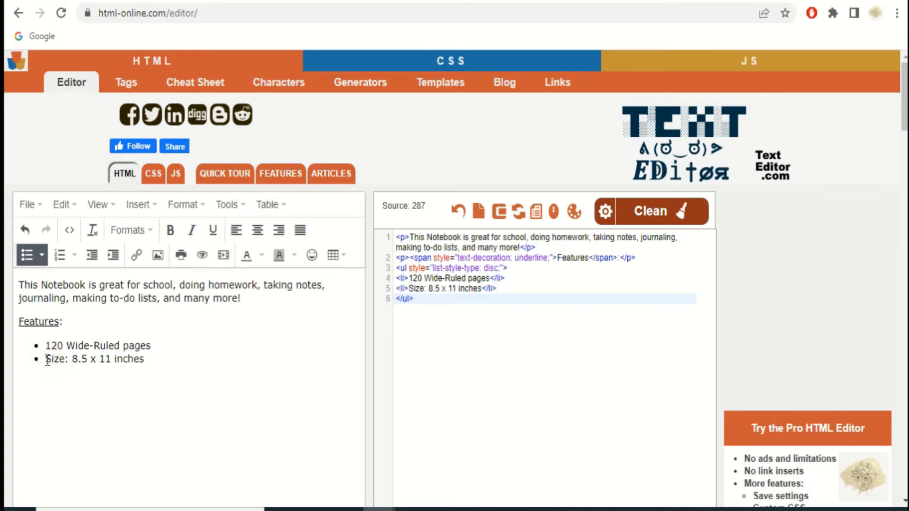
key(BackSpace)
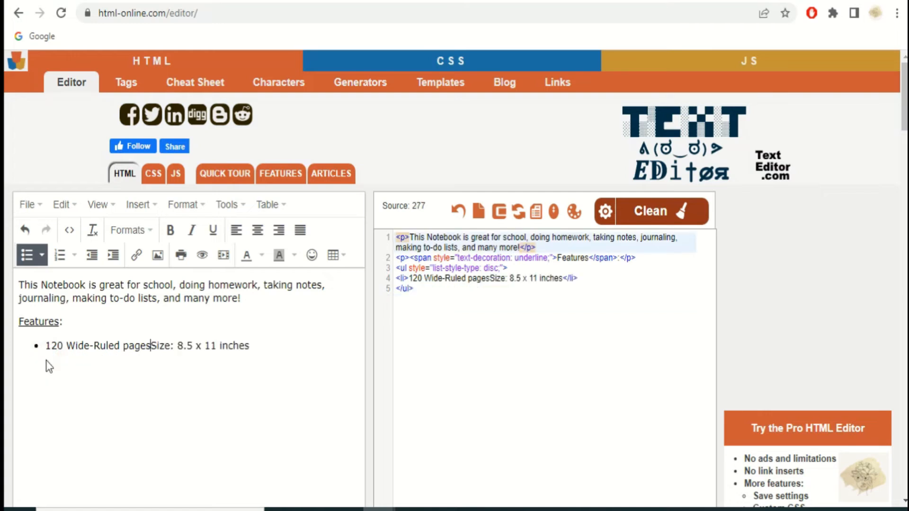
click(45, 346)
key(BackSpace)
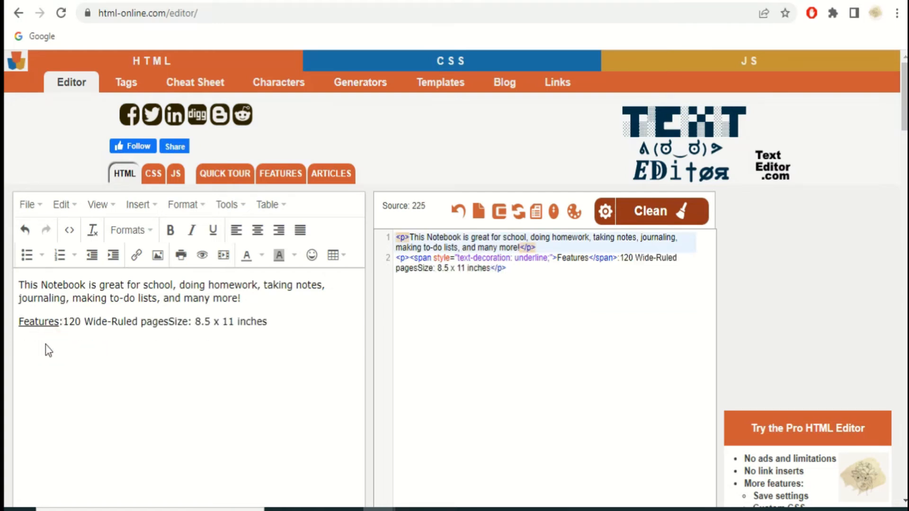
key(Return)
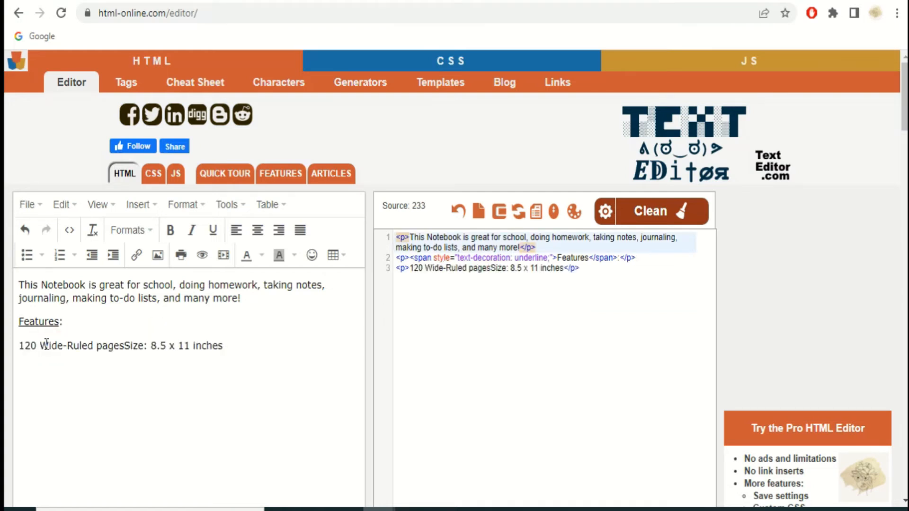
click(125, 345)
key(Return)
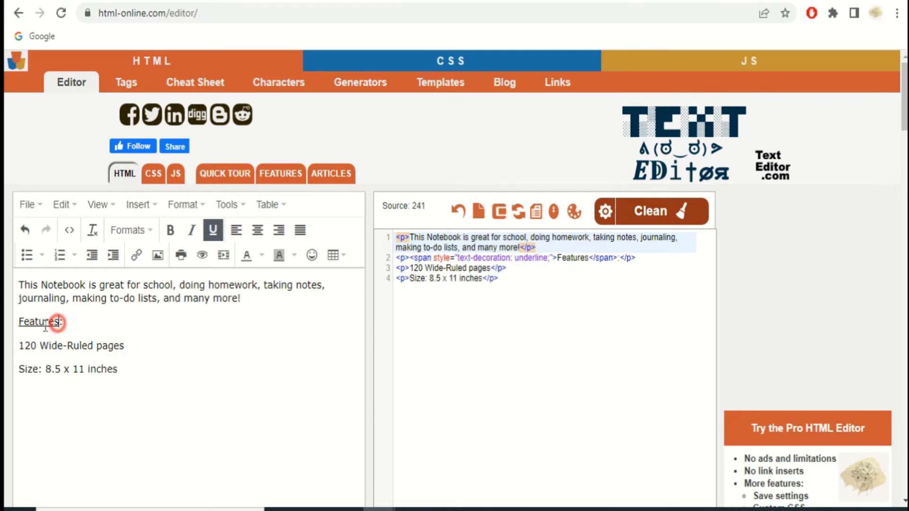
- Remove the underline from the word "Features" in the HTML editor text
double_click(55, 322)
click(213, 229)
click(230, 346)
- Copy the simplified HTML source and paste it over the entire existing book description in KDP
drag(500, 279, 393, 236)
right_click(408, 243)
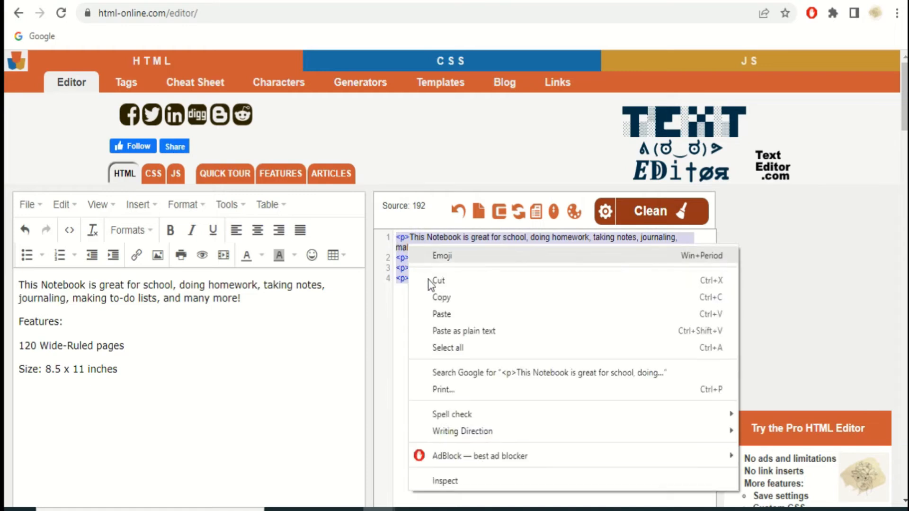
click(432, 296)
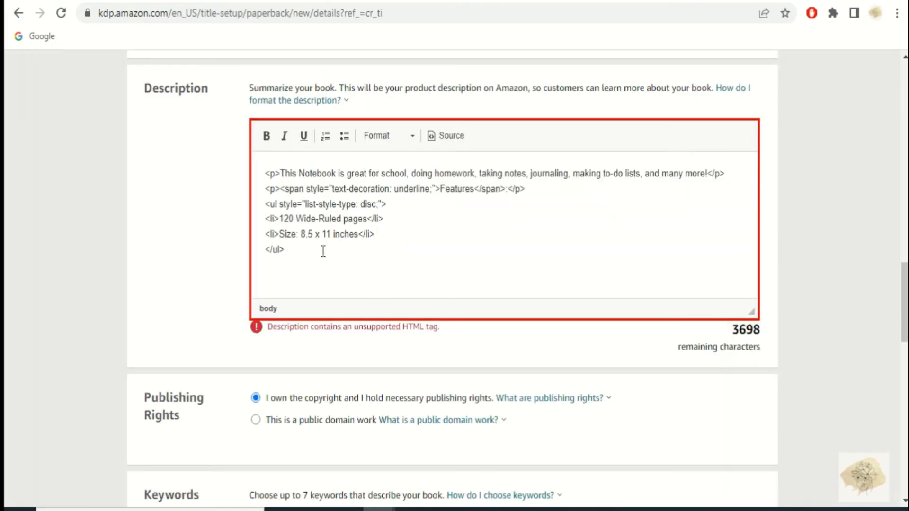
drag(322, 251, 237, 173)
right_click(298, 234)
click(304, 257)
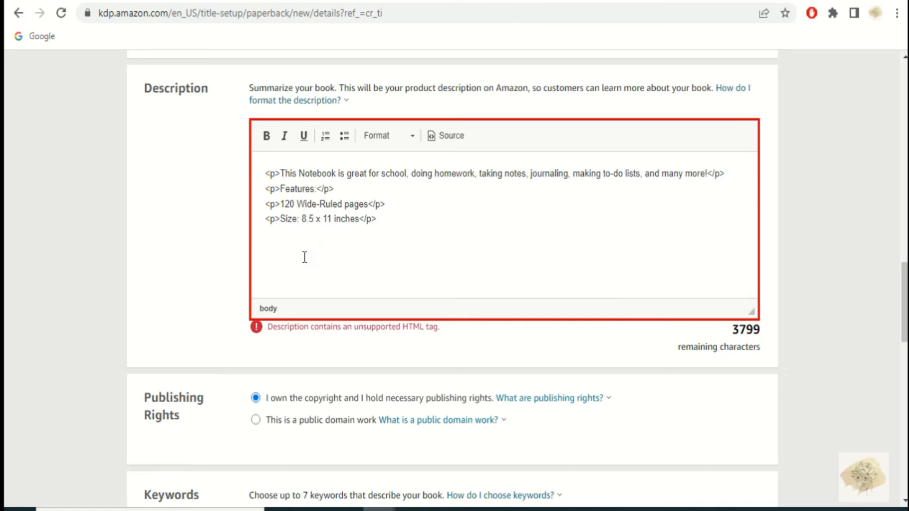
- Format the "Size: 8.5 x 11 inches" and "120 Wide-Ruled pages" lines of the KDP description as a bulleted list
click(267, 218)
click(410, 137)
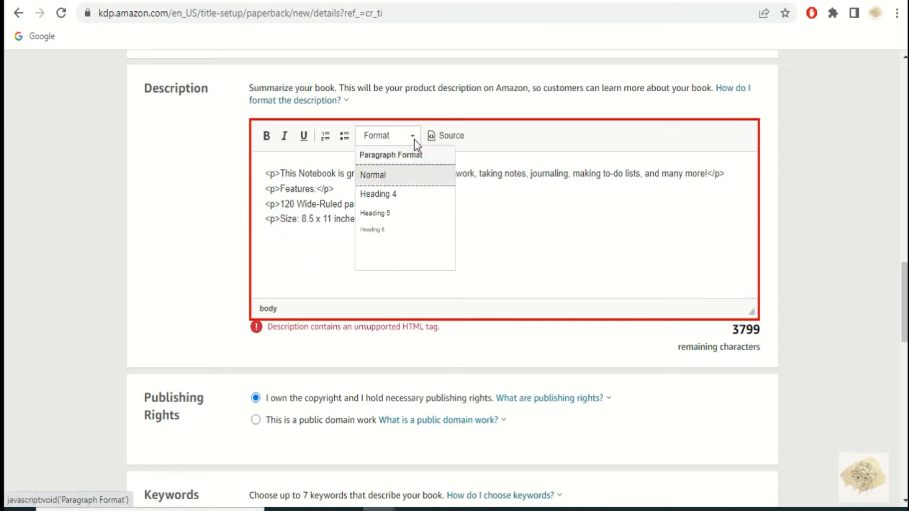
click(345, 136)
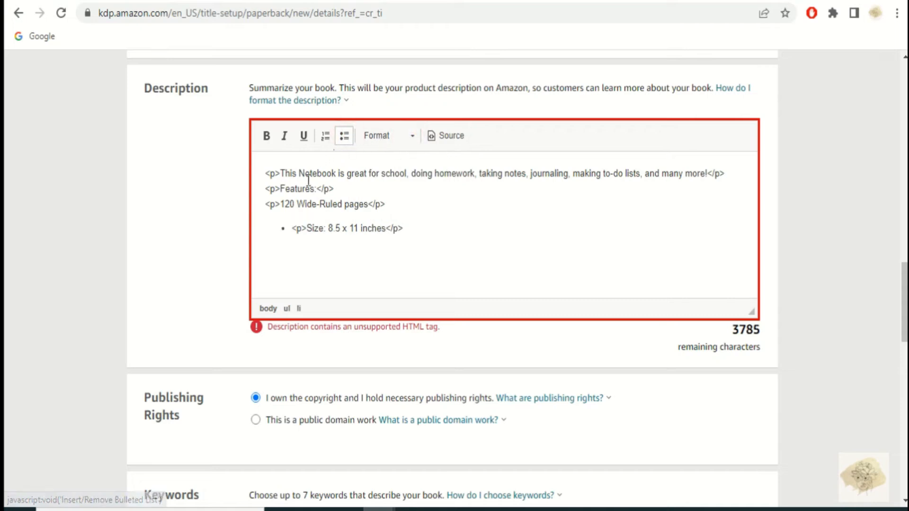
click(270, 208)
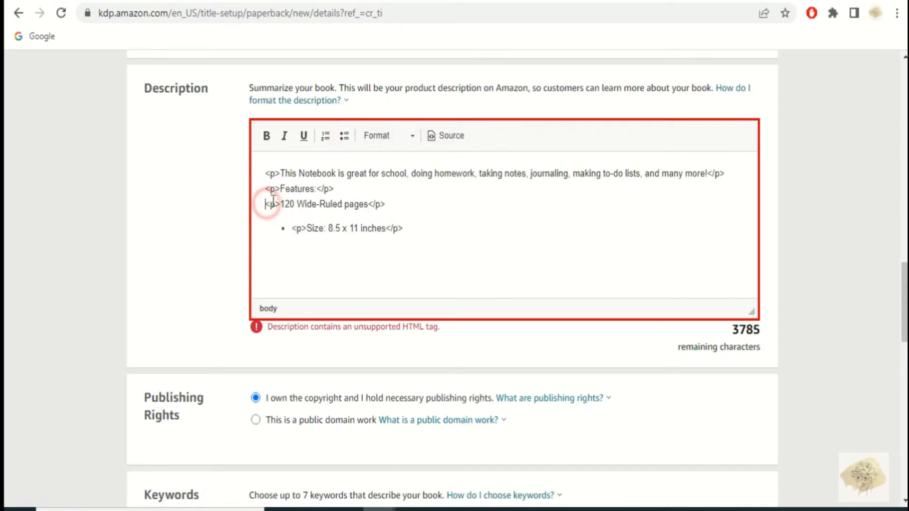
click(344, 138)
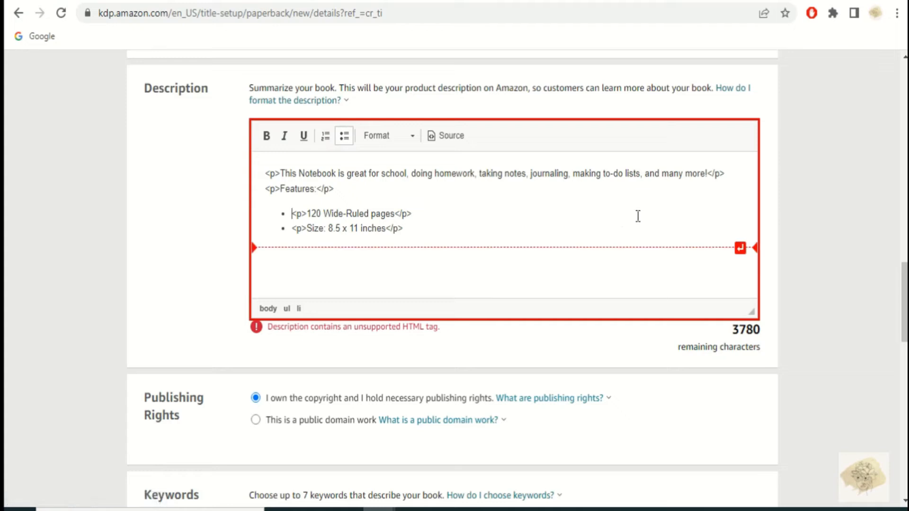
- Underline "Features:" in the description, and save the paperback details to continue to the Paperback Content page
double_click(313, 189)
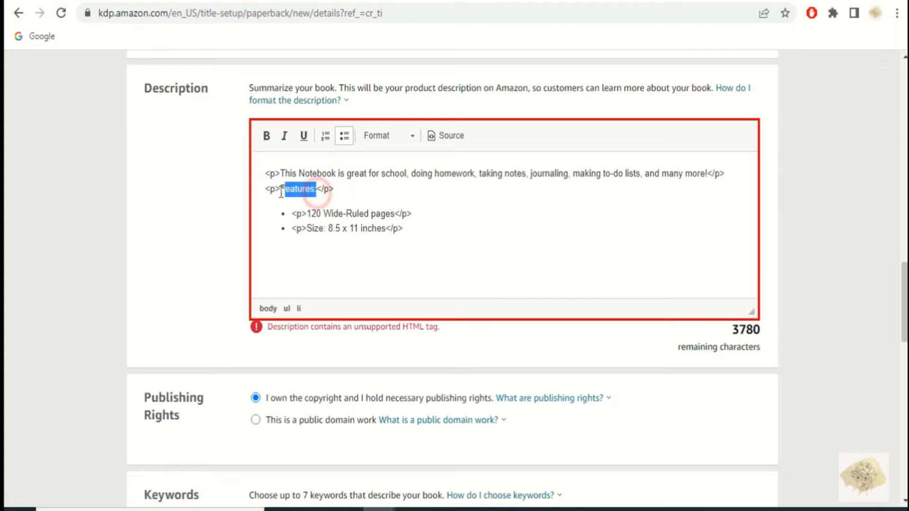
click(301, 136)
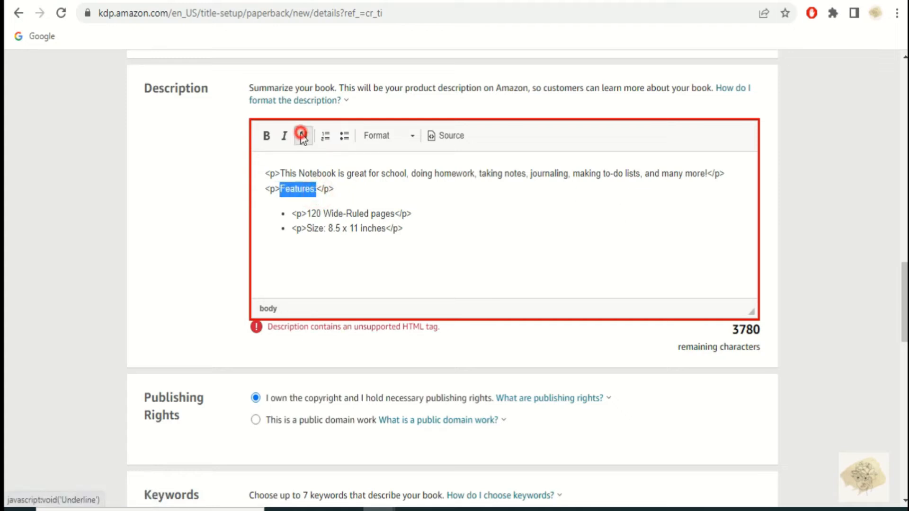
click(389, 213)
scroll(786, 208, down, 15)
click(754, 272)
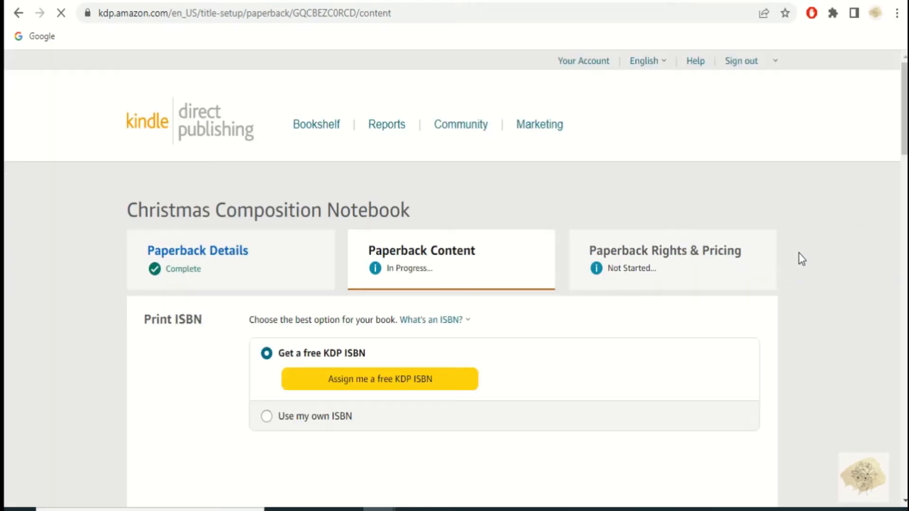
- Assign a free KDP ISBN to the paperback
drag(904, 129, 902, 175)
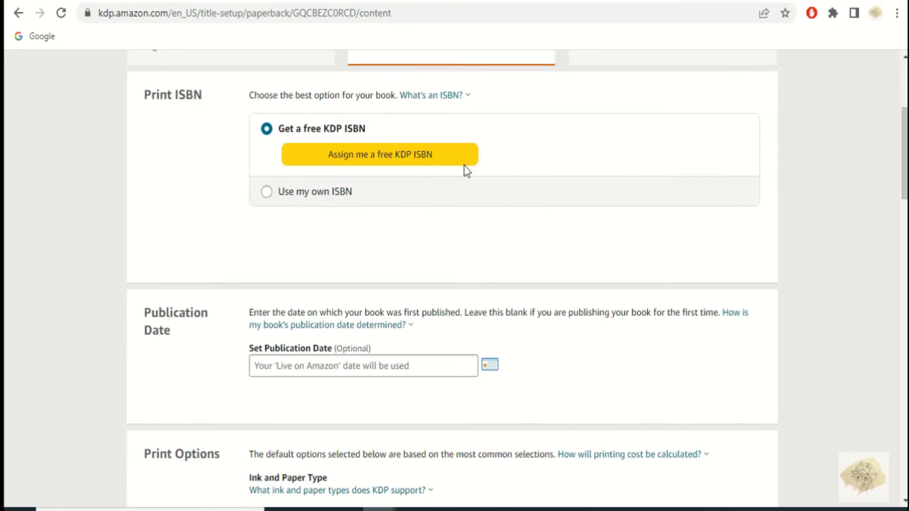
click(450, 154)
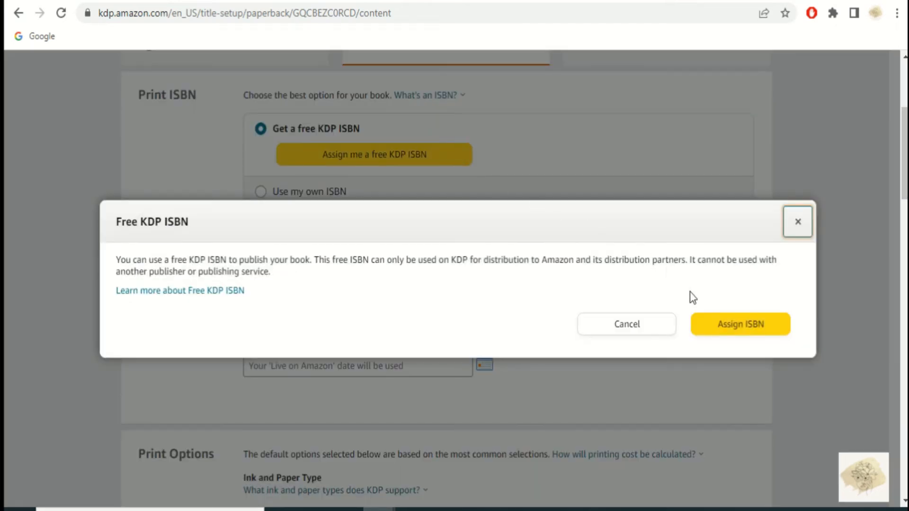
click(711, 324)
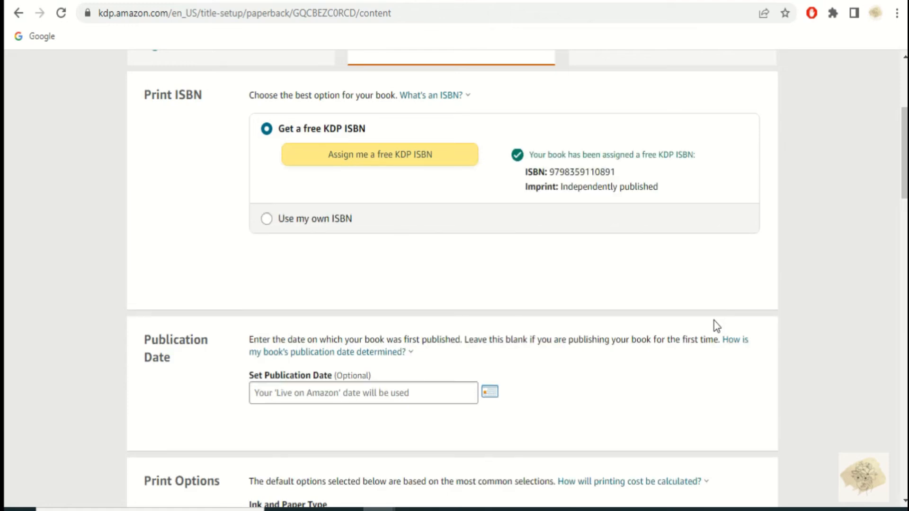
- Set the trim size to 8.5 x 11 in and the bleed setting to Bleed (PDF only)
drag(904, 171, 906, 310)
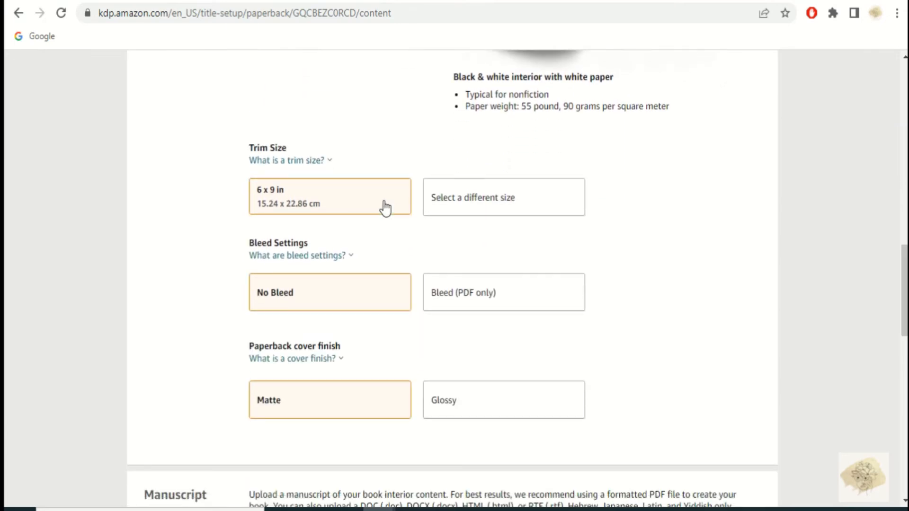
click(481, 208)
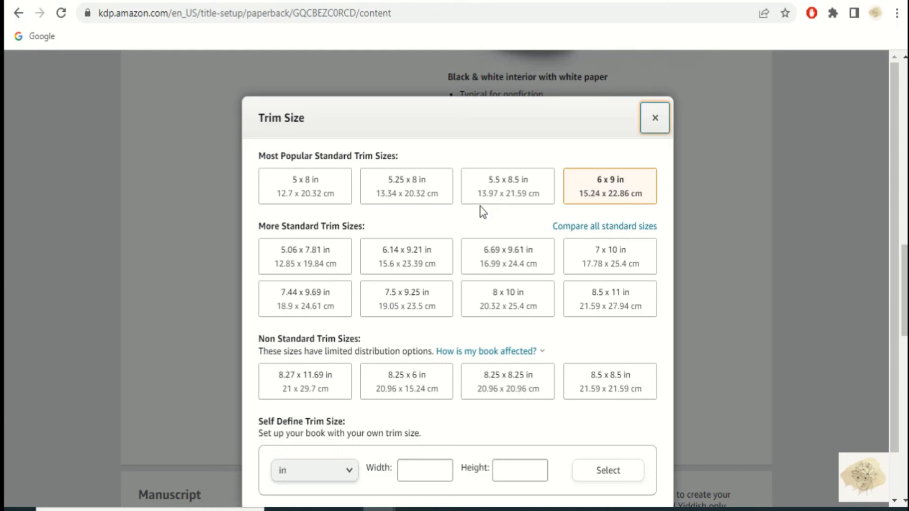
click(598, 297)
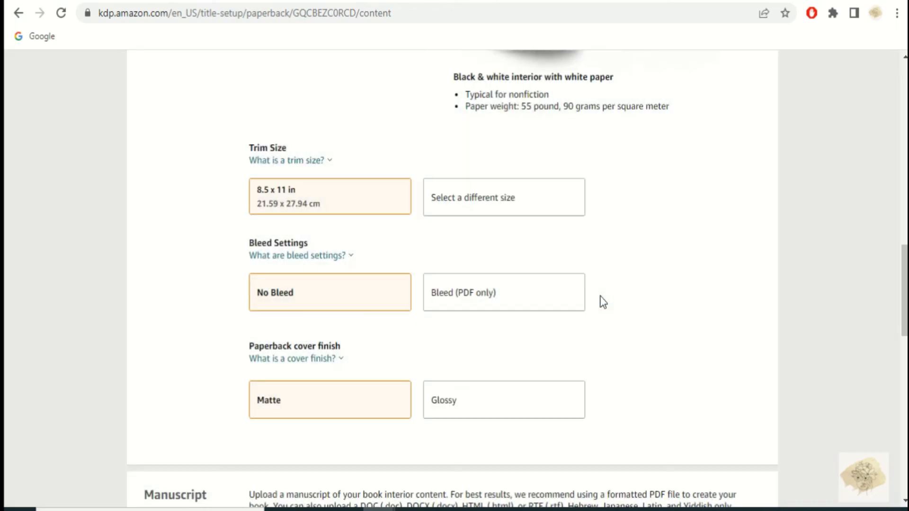
click(565, 290)
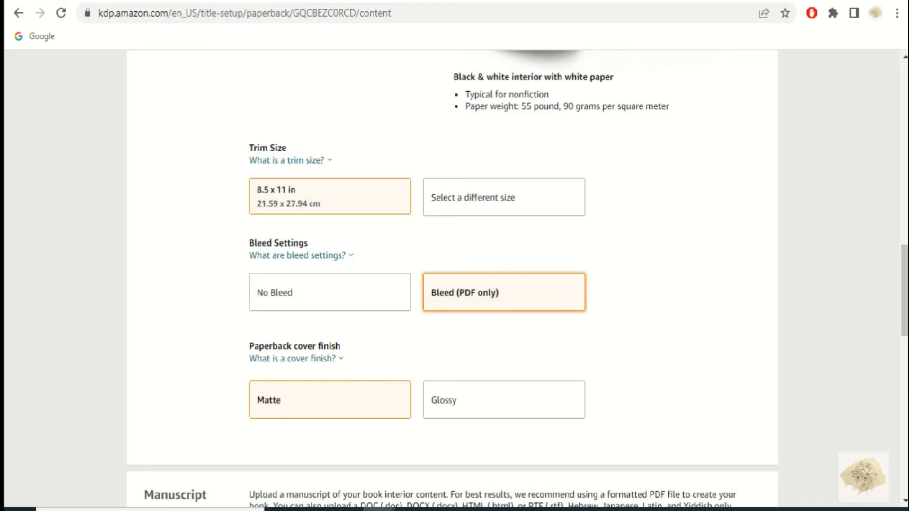
- Upload the LINED COMPOSITION NOTEBOOK PDF as the paperback manuscript
drag(904, 267, 904, 339)
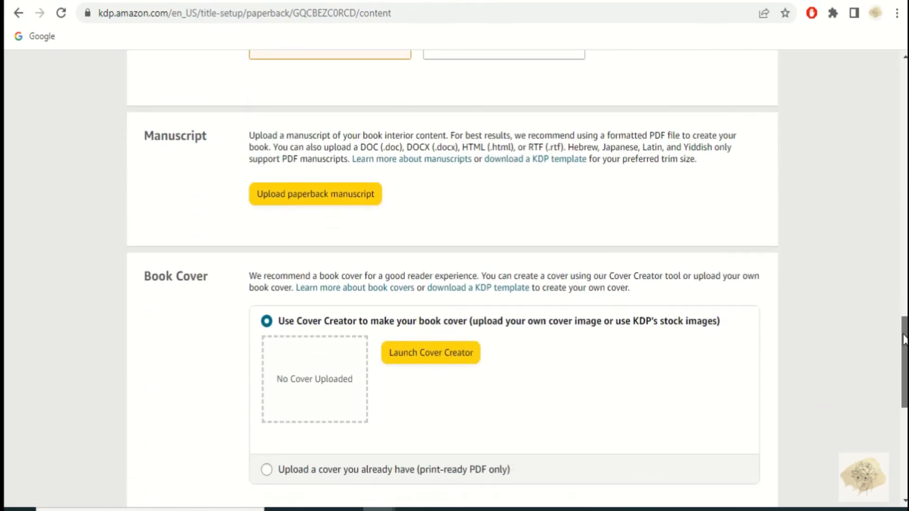
click(363, 194)
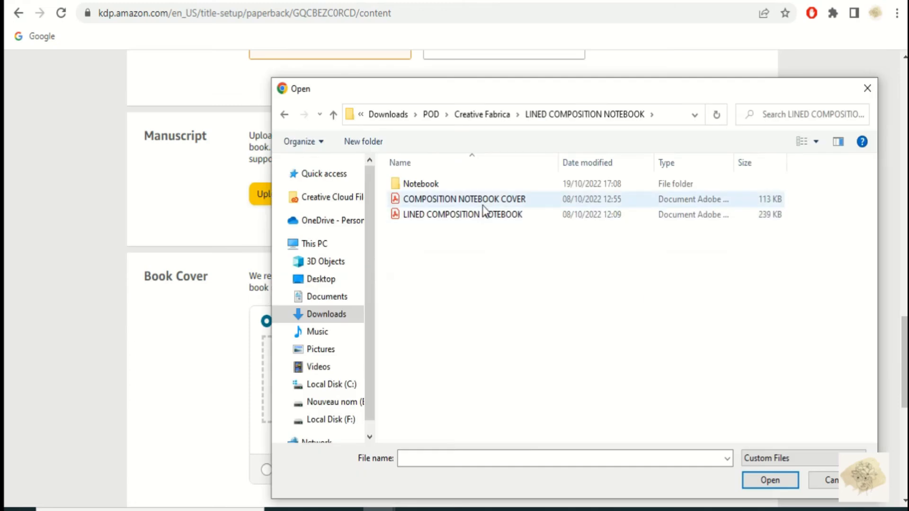
click(487, 214)
click(746, 478)
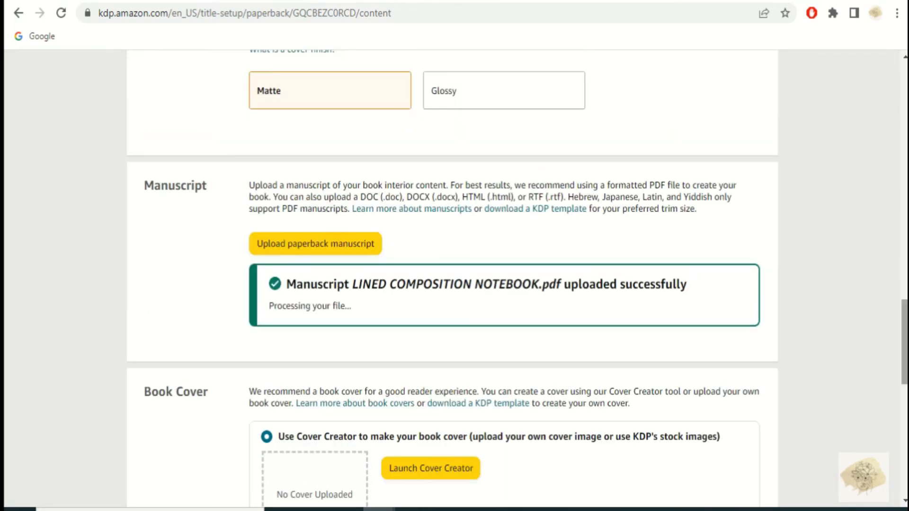
- Choose to use an existing print-ready cover and upload the COMPOSITION NOTEBOOK COVER PDF
scroll(365, 279, down, 4)
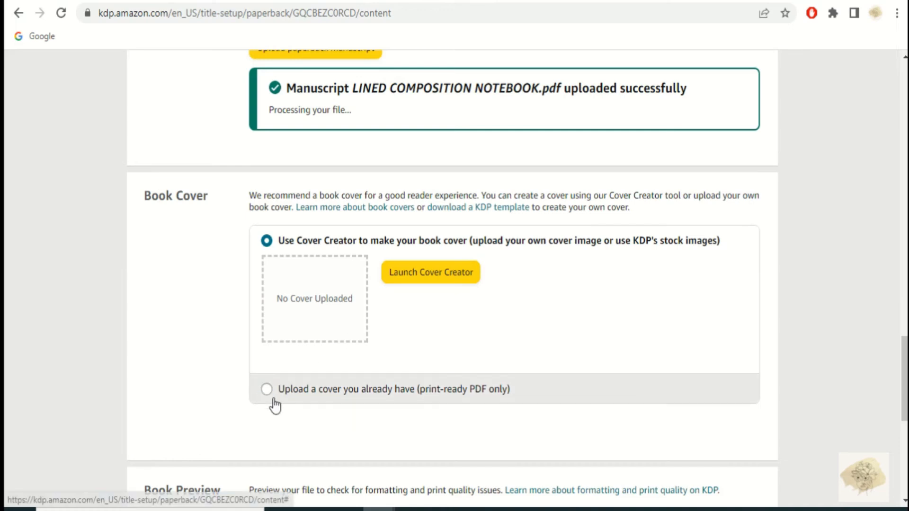
click(279, 399)
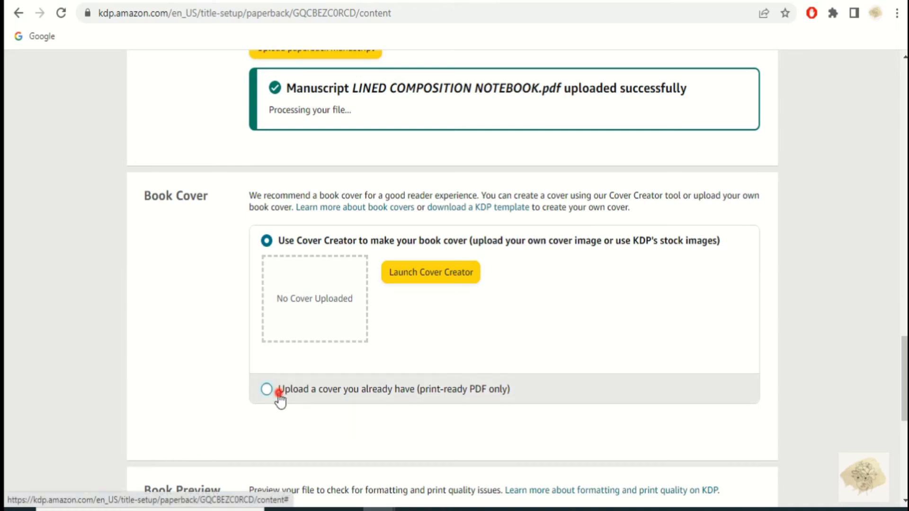
click(436, 311)
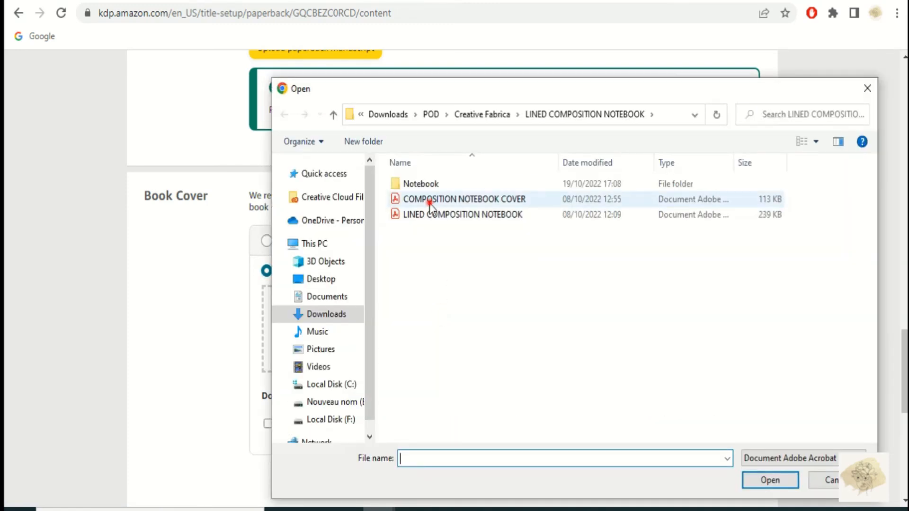
click(429, 203)
click(792, 486)
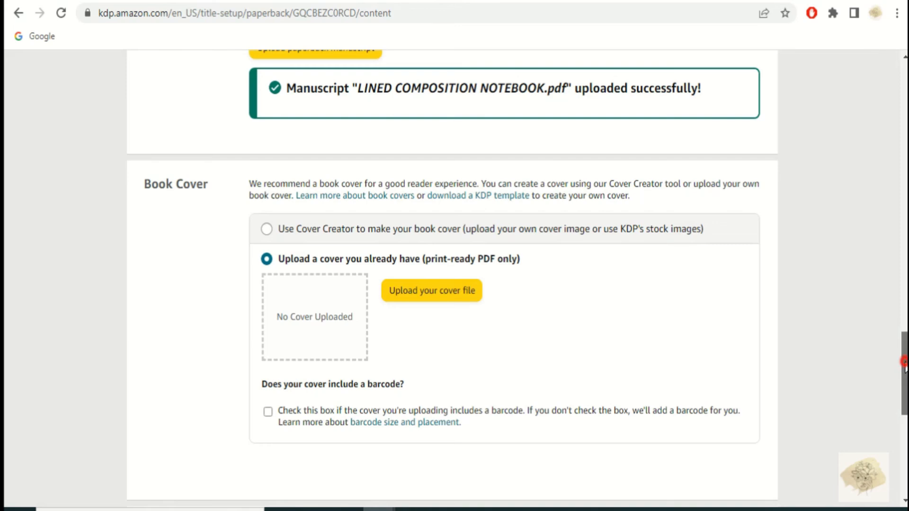
scroll(905, 367, down, 2)
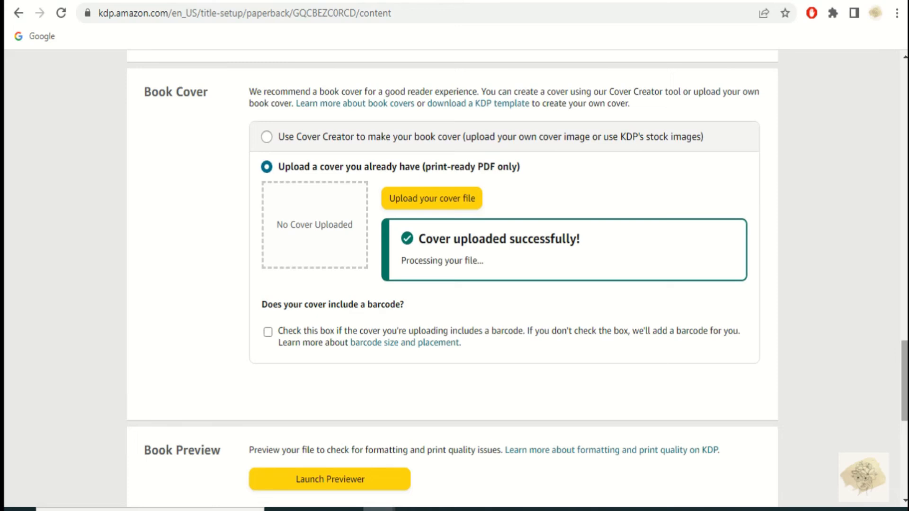
- Launch the print preview, check the cover and the first interior spreads, and approve the proof
scroll(904, 379, down, 4)
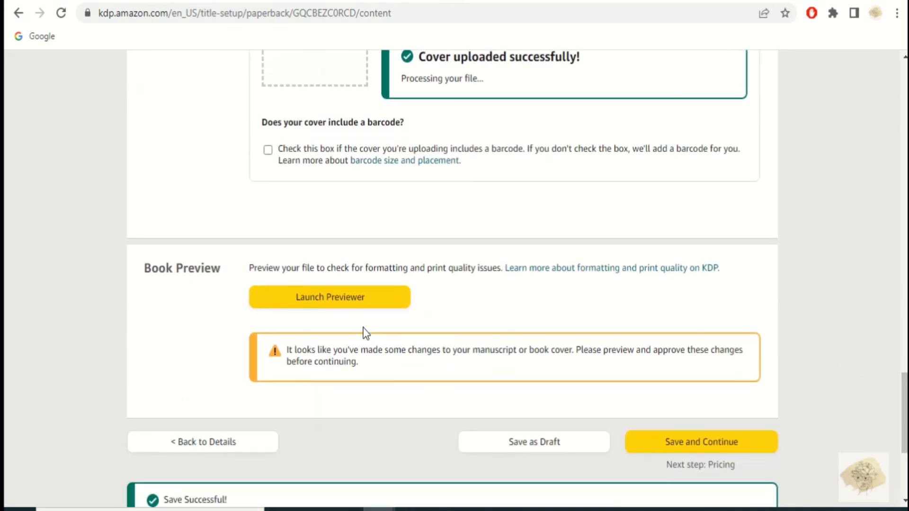
click(348, 307)
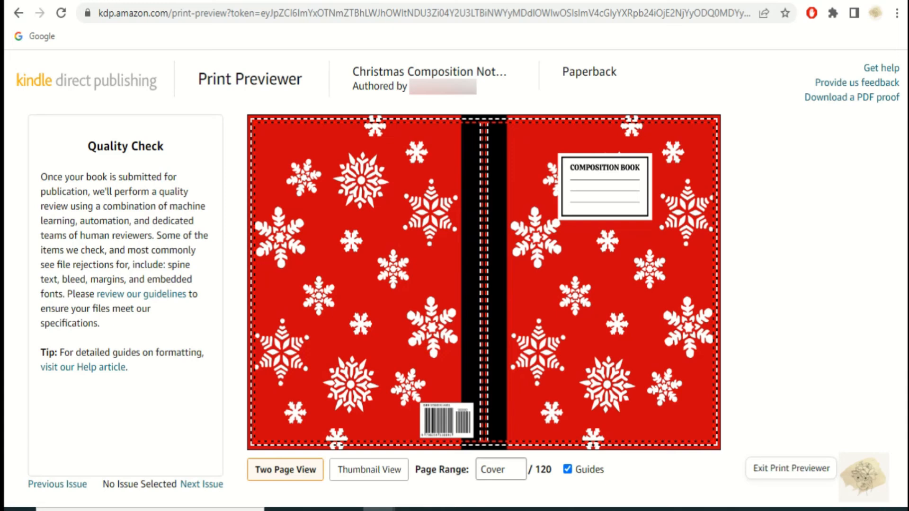
click(714, 291)
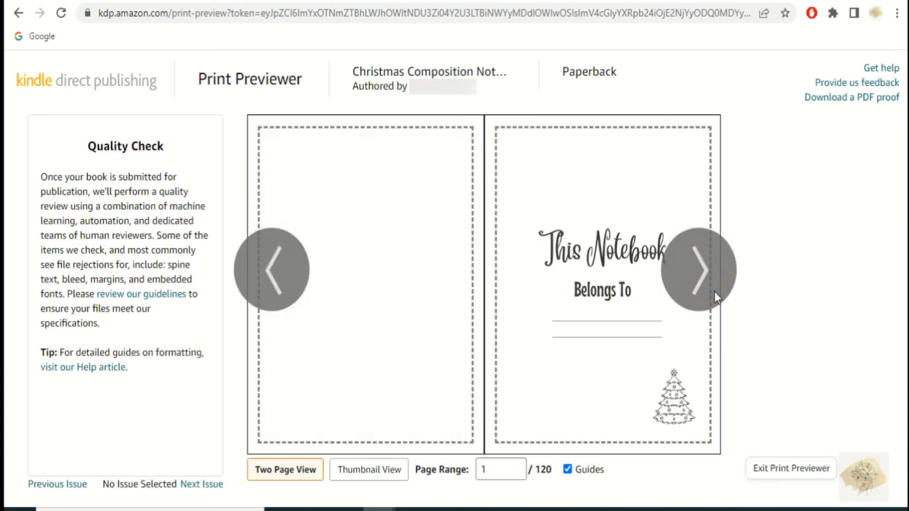
click(714, 292)
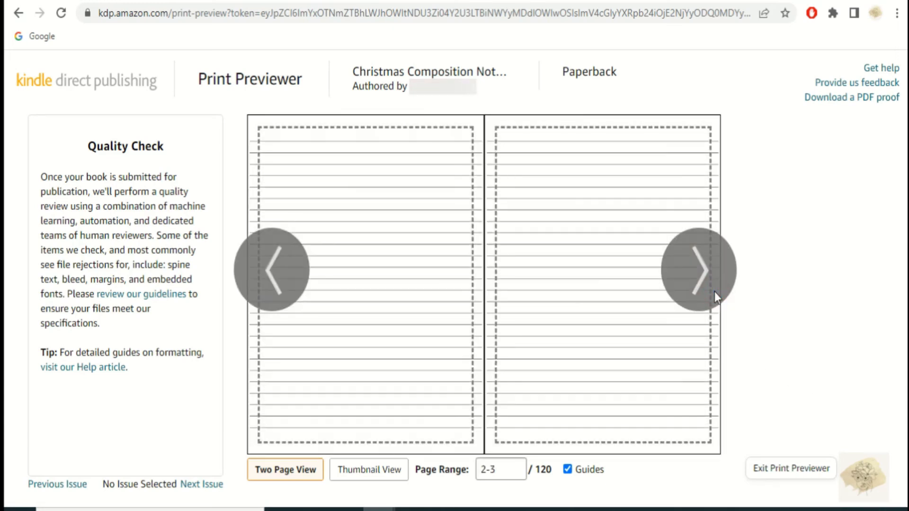
click(714, 292)
click(714, 291)
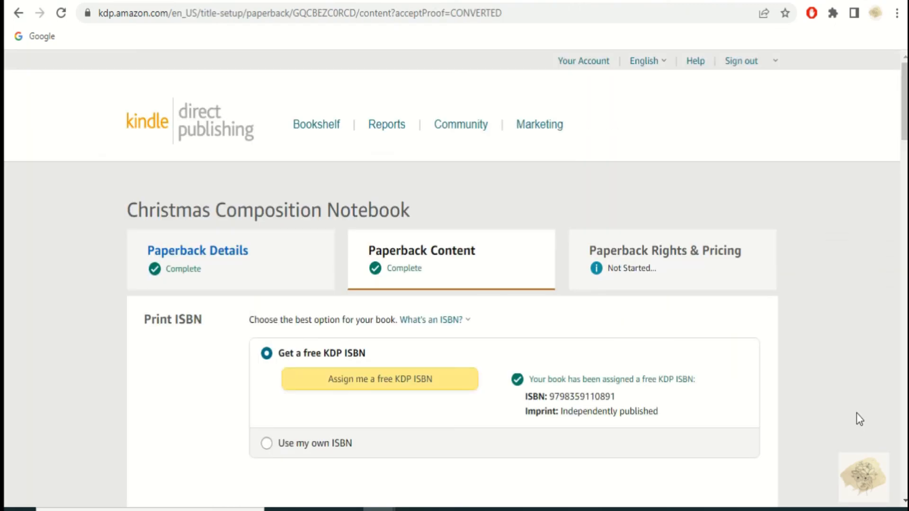
- Save the completed paperback content and continue to the rights and pricing stage
drag(904, 122, 904, 463)
scroll(747, 411, up, 1)
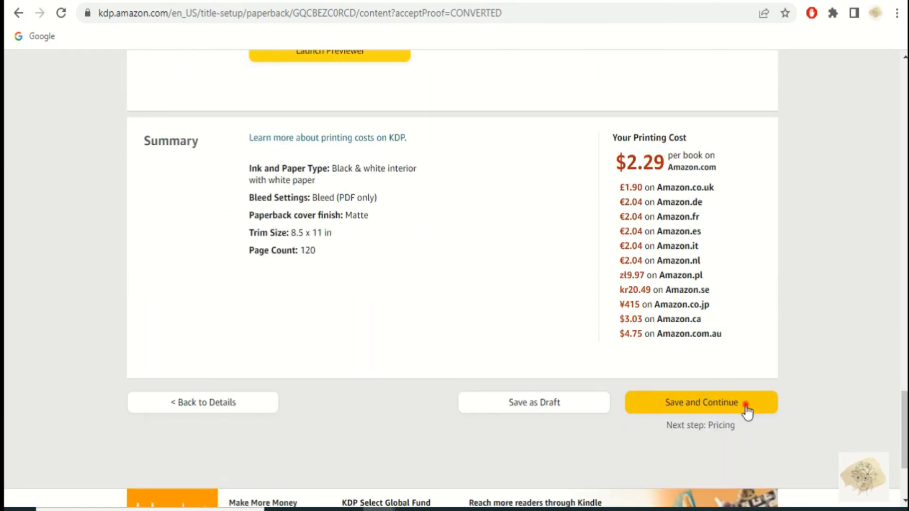
click(746, 406)
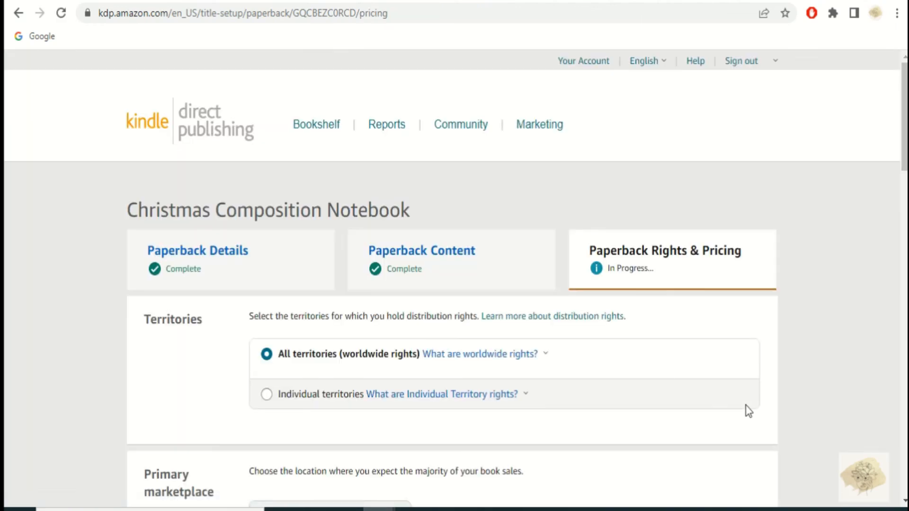
- Set the Amazon.com list price to 5.90 USD and enable Expanded Distribution for all offered marketplaces
drag(903, 141, 905, 249)
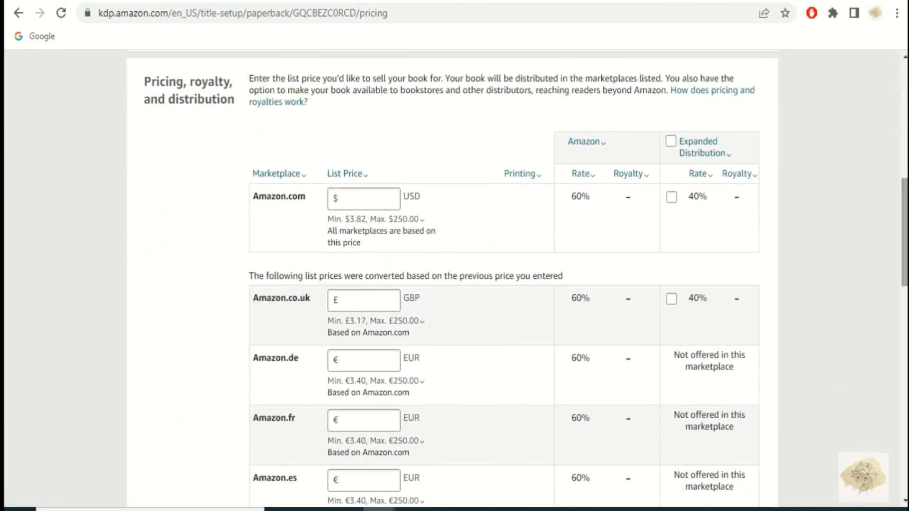
click(388, 198)
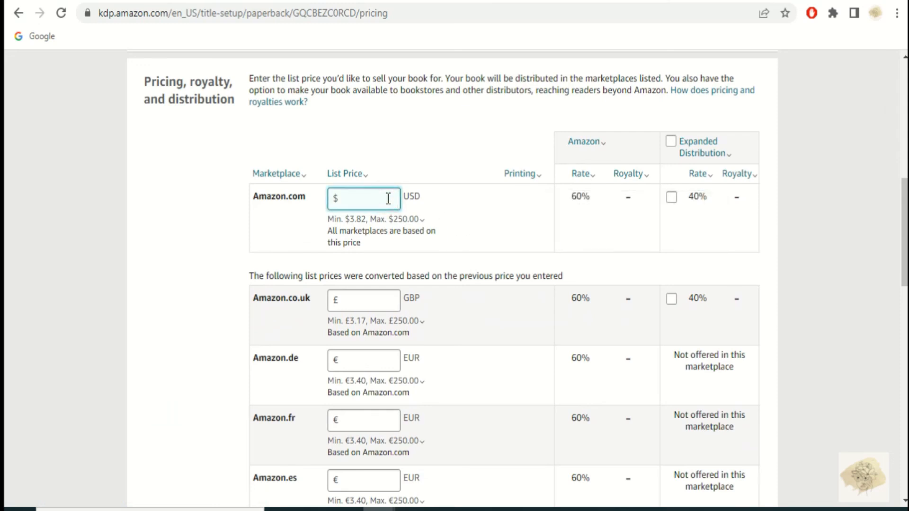
text(5.90)
click(671, 142)
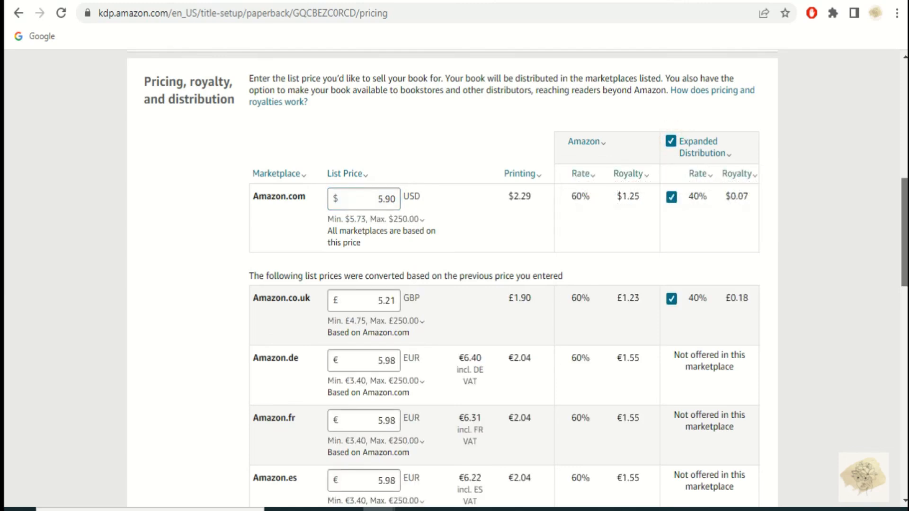
- Submit the paperback book for publication
scroll(906, 384, down, 14)
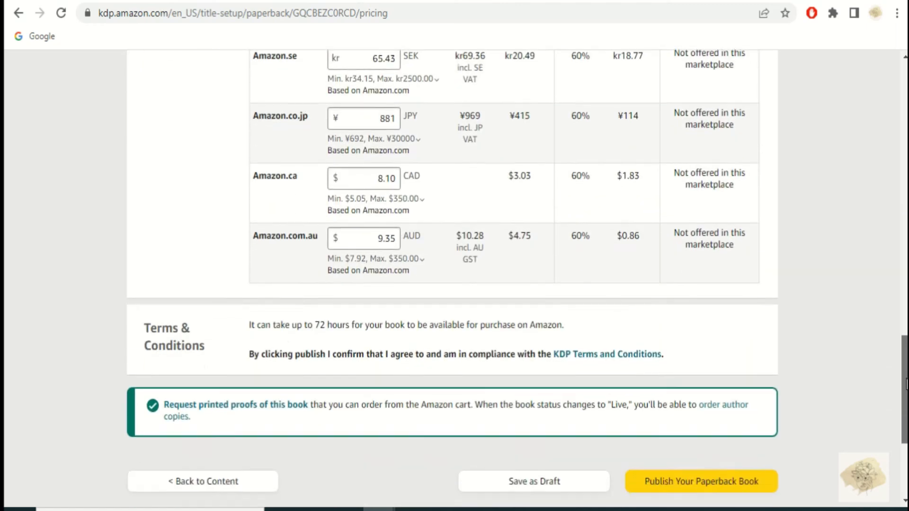
scroll(907, 384, down, 2)
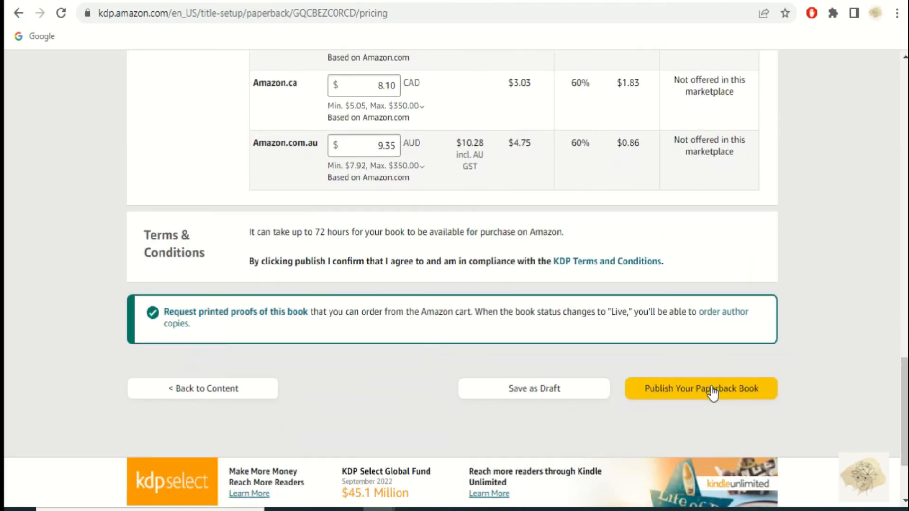